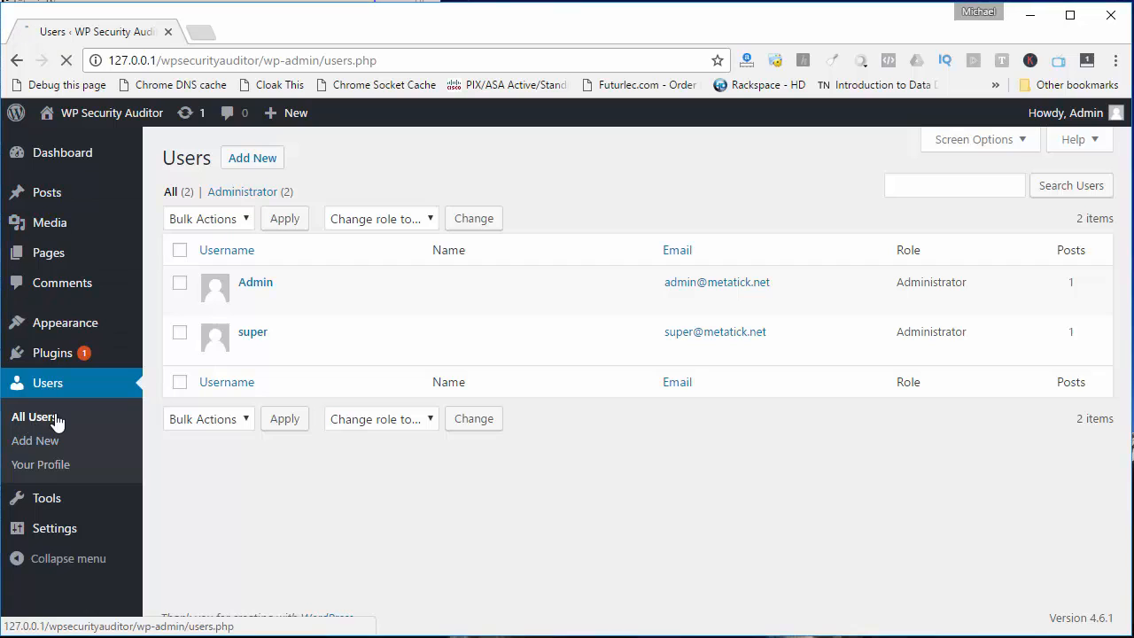
Start a new user and enter my_cool_administrator as the username
left_click(31, 439)
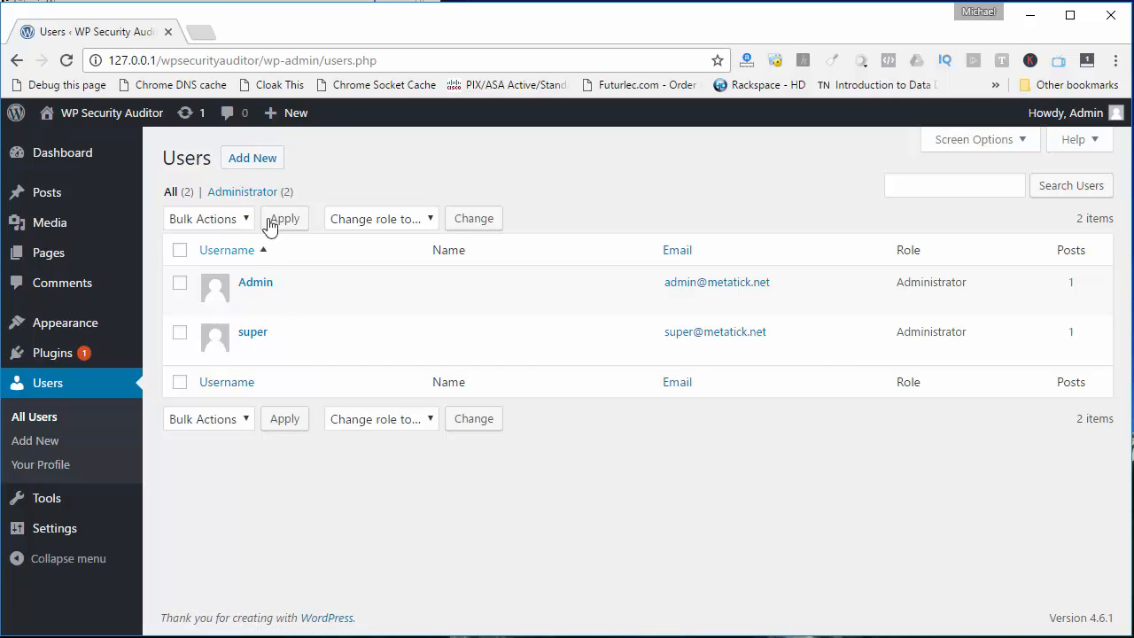
left_click(252, 159)
left_click(413, 236)
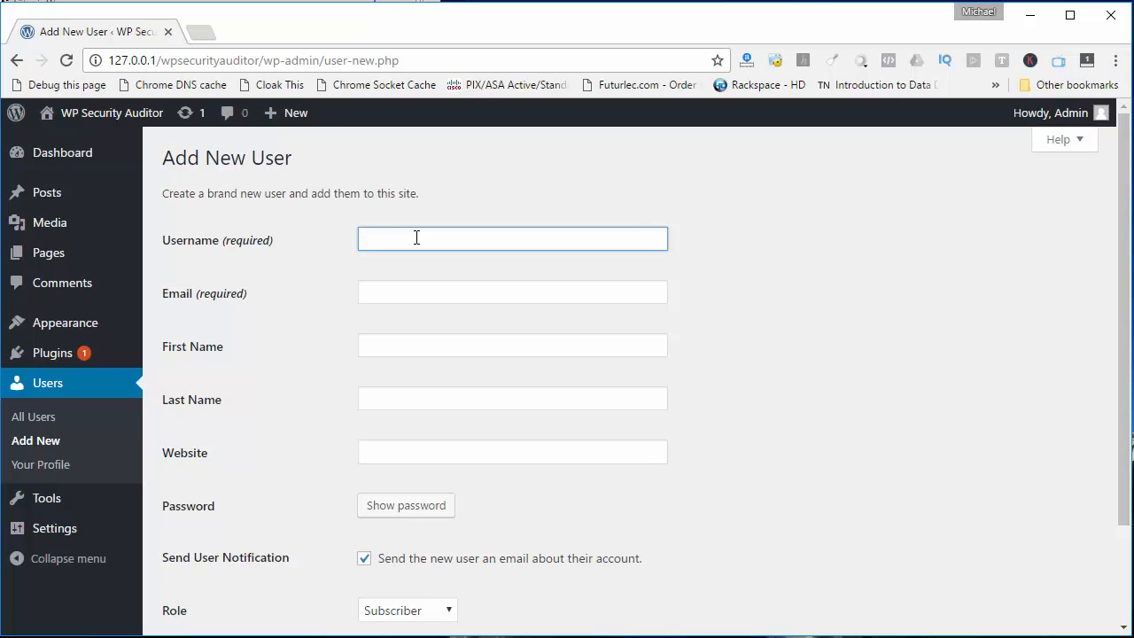
type("my_cool_administrator")
Enter the new user's e-mail address, using the super account's address with a 2 added before the @ sign
left_click(380, 295)
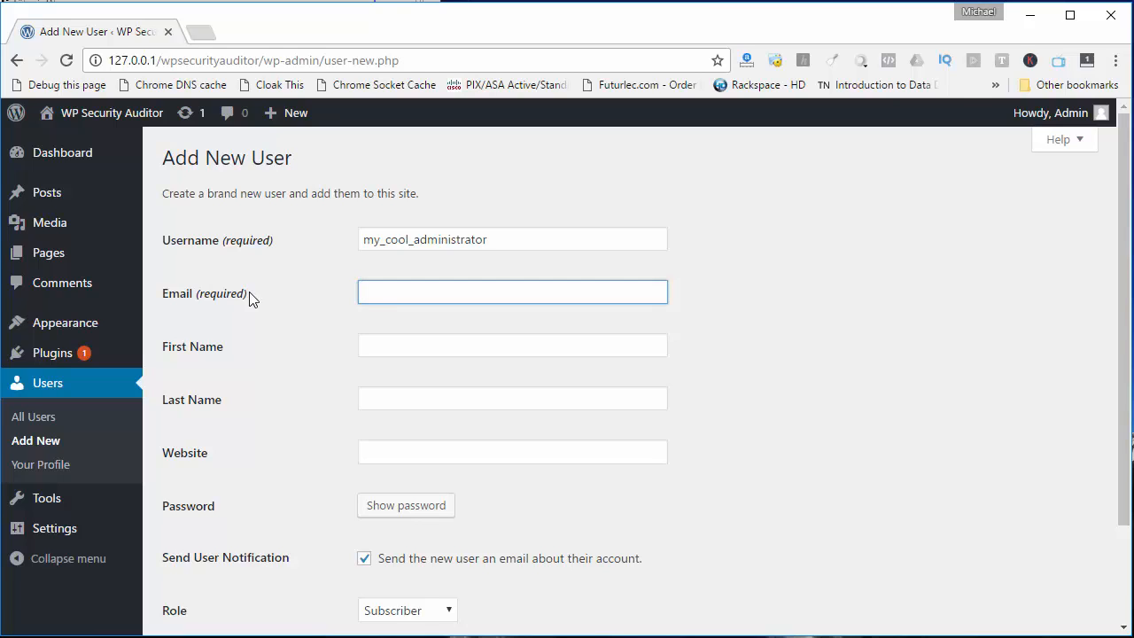
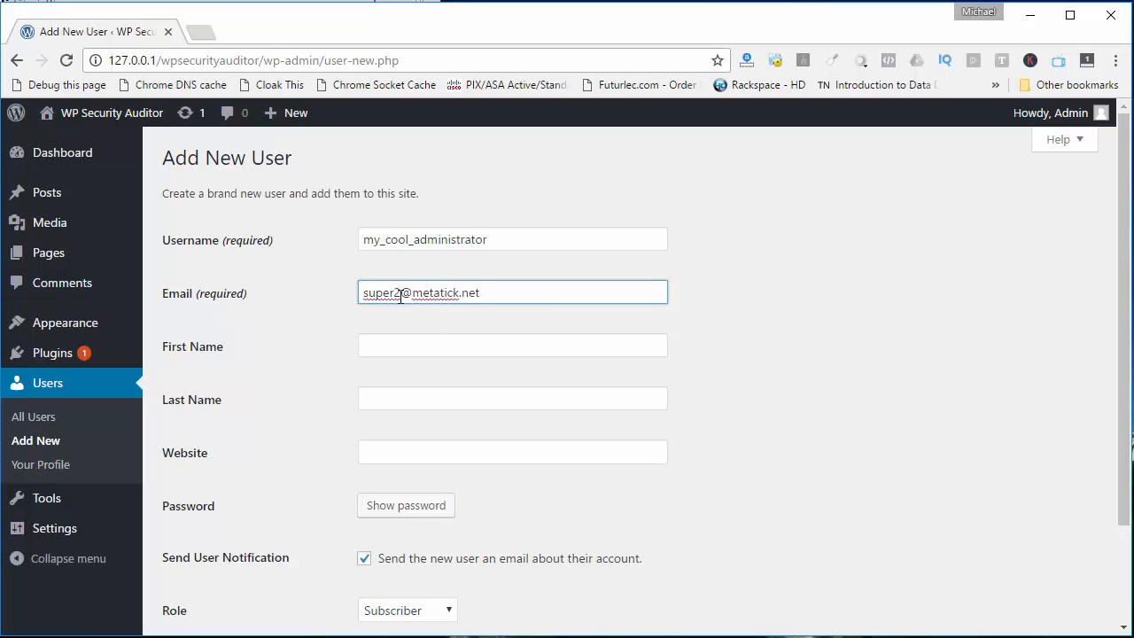
left_click_drag(399, 293, 393, 293)
left_click(207, 333)
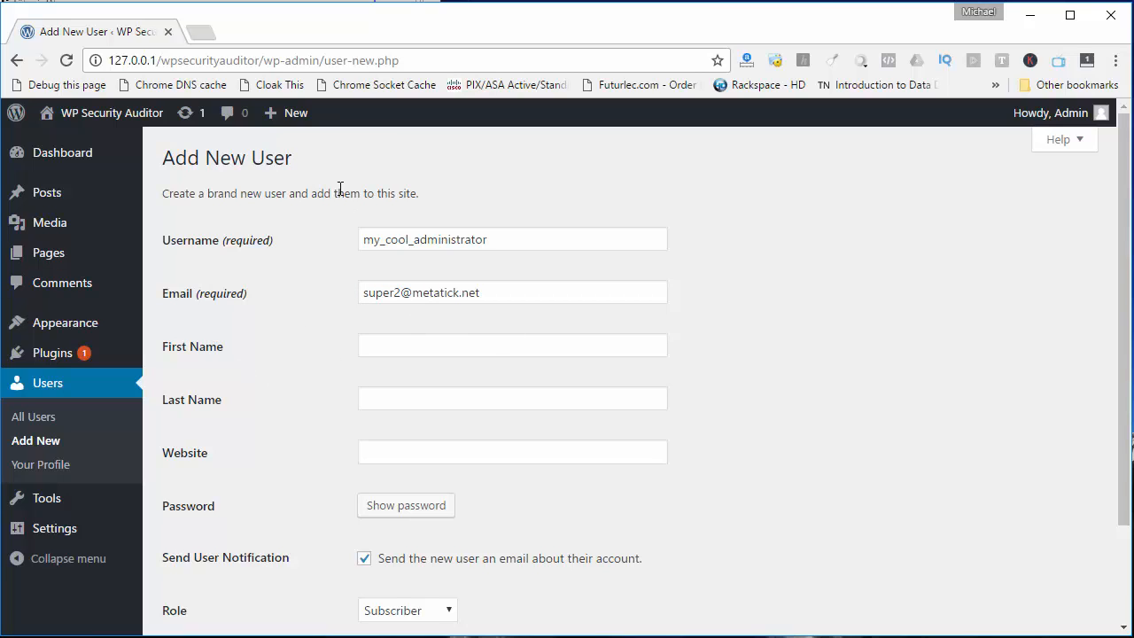
Replace the generated password with a custom account password and confirm the use of a weak password
scroll(261, 473, "down", 3)
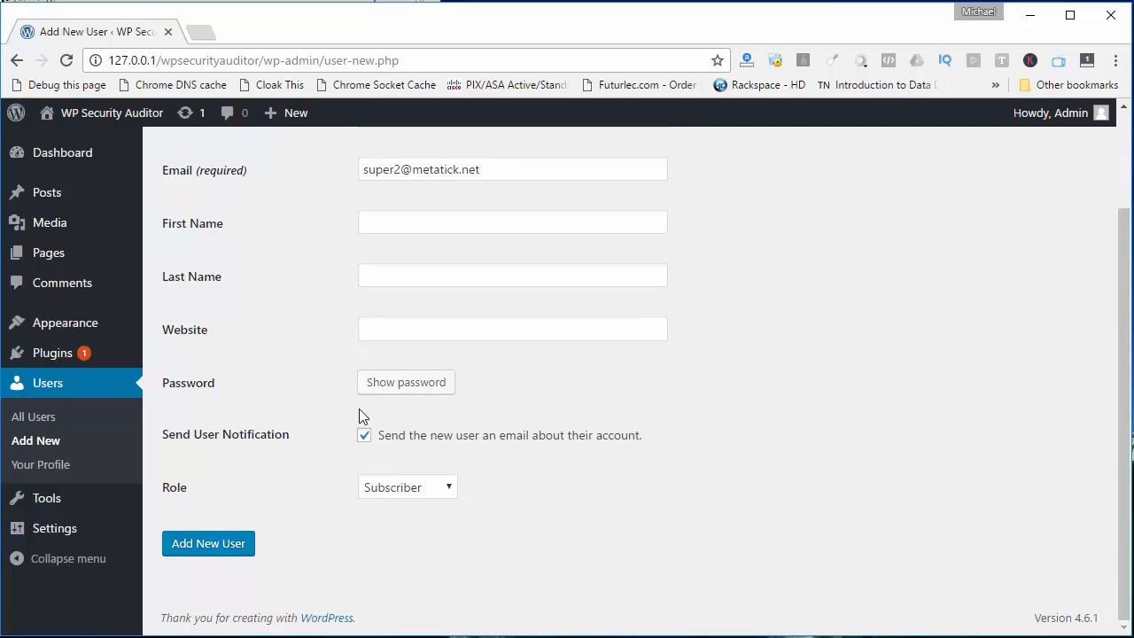
left_click(405, 381)
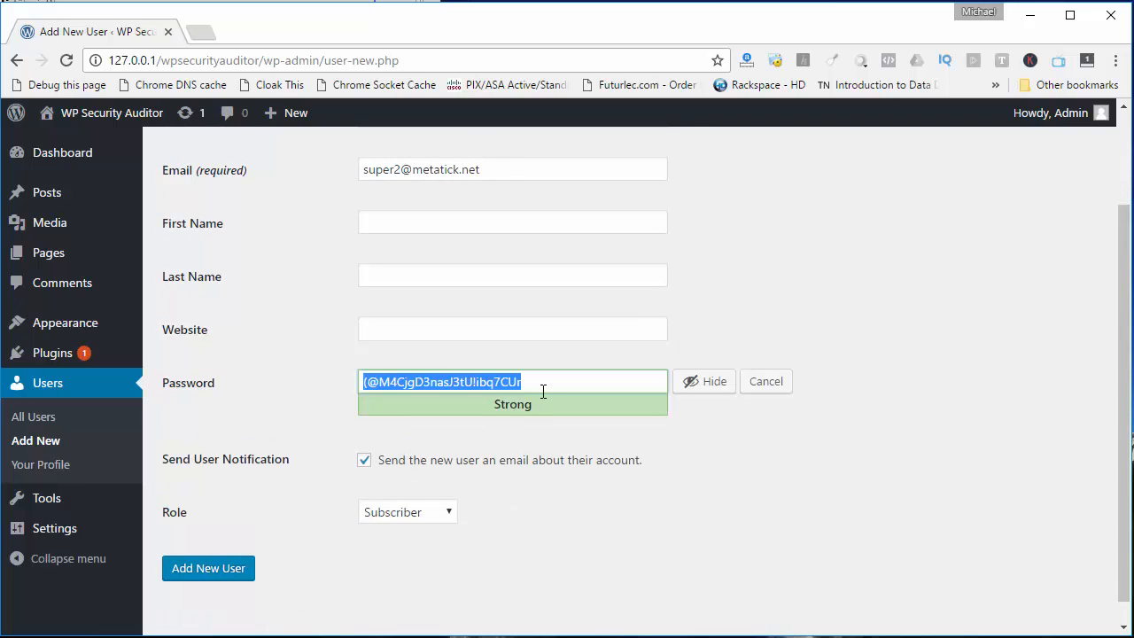
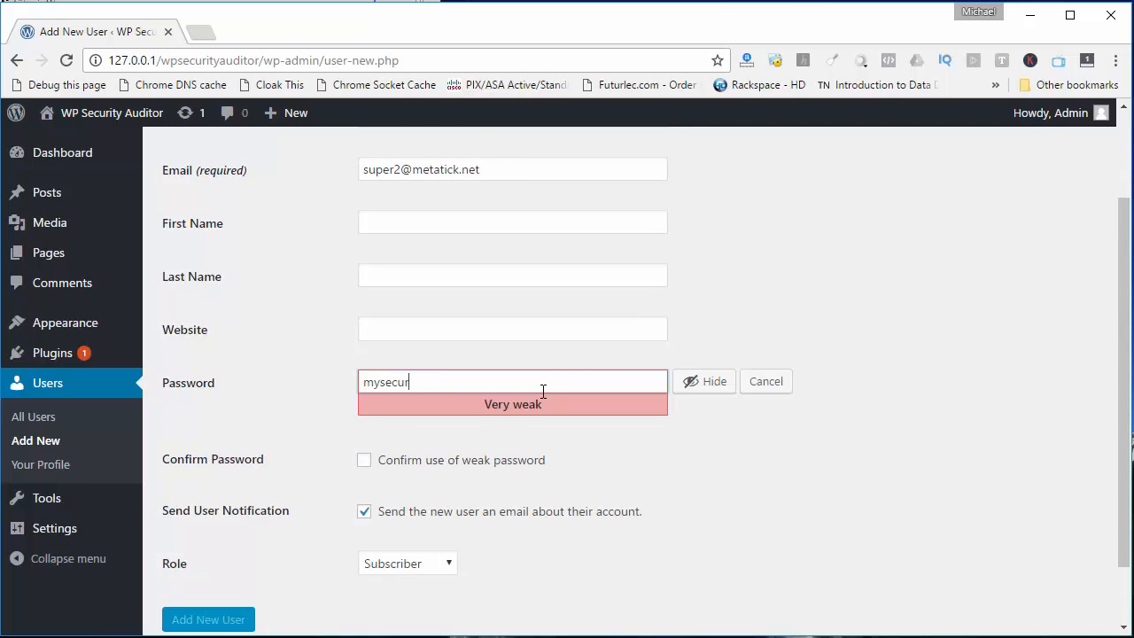
left_click(441, 461)
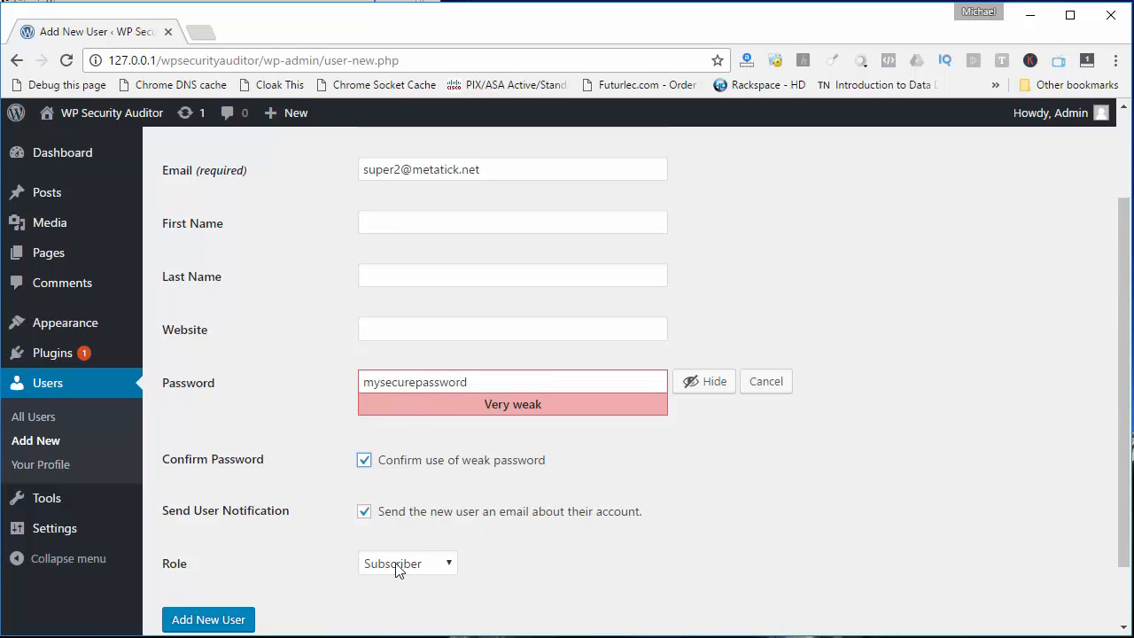
Turn off the new-user notification email and create the user with the Administrator role
left_click(368, 512)
scroll(456, 546, "up", 2)
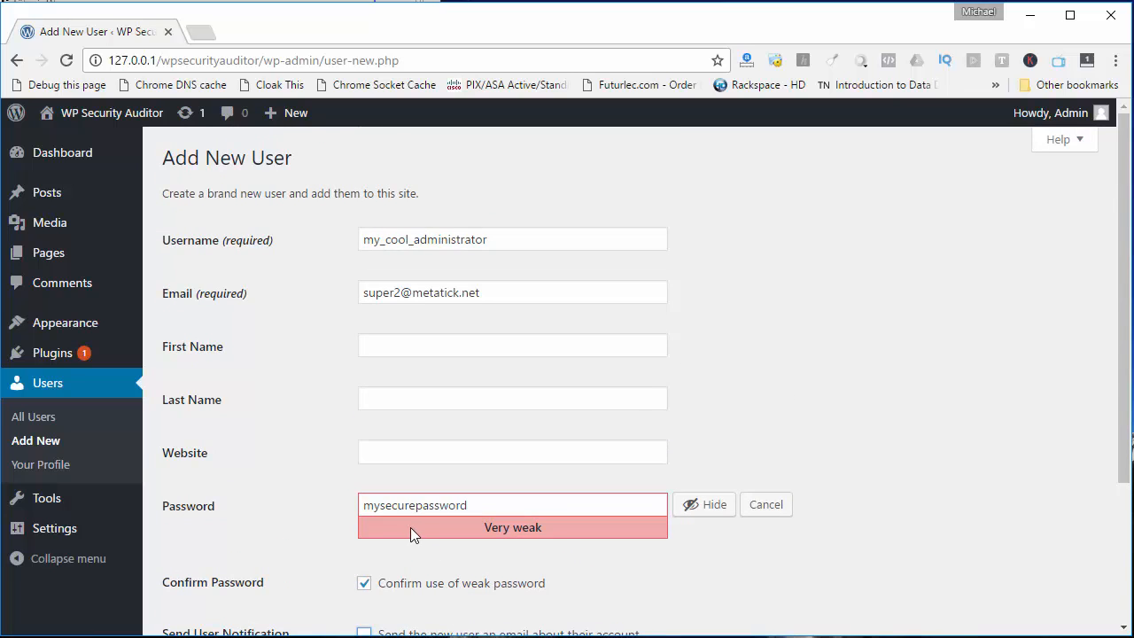
scroll(410, 527, "down", 3)
left_click(429, 490)
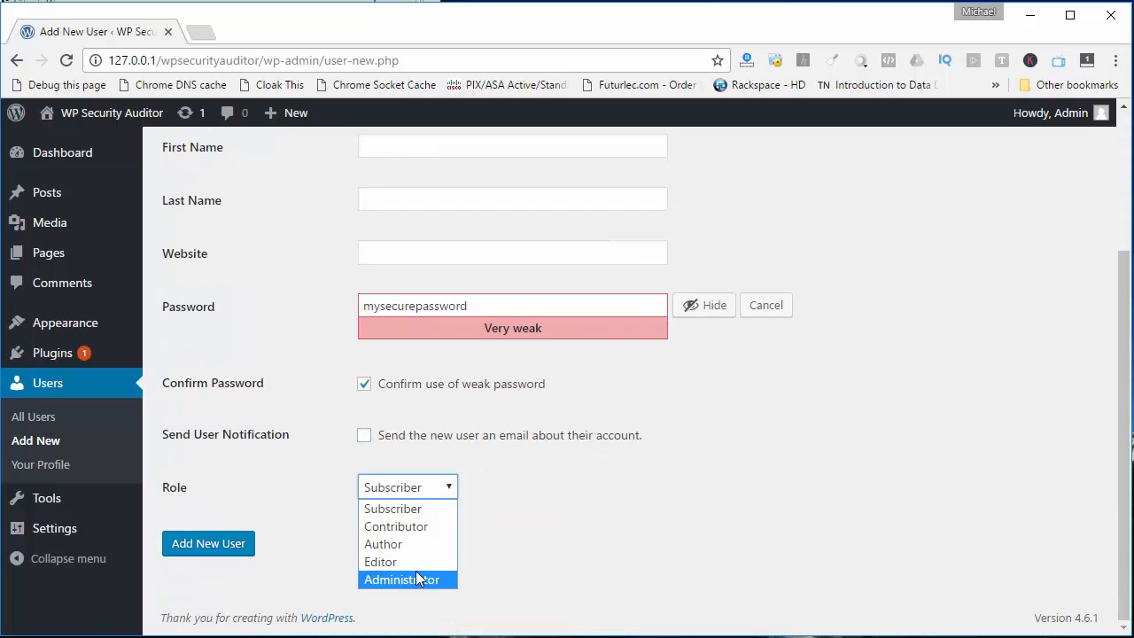
left_click(419, 579)
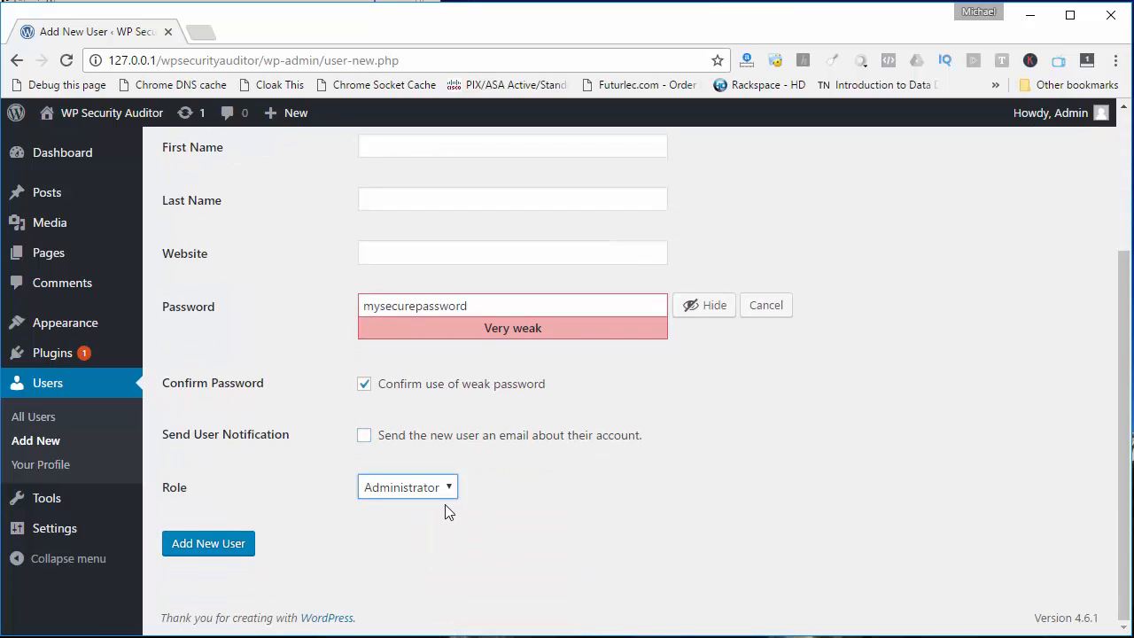
left_click(211, 548)
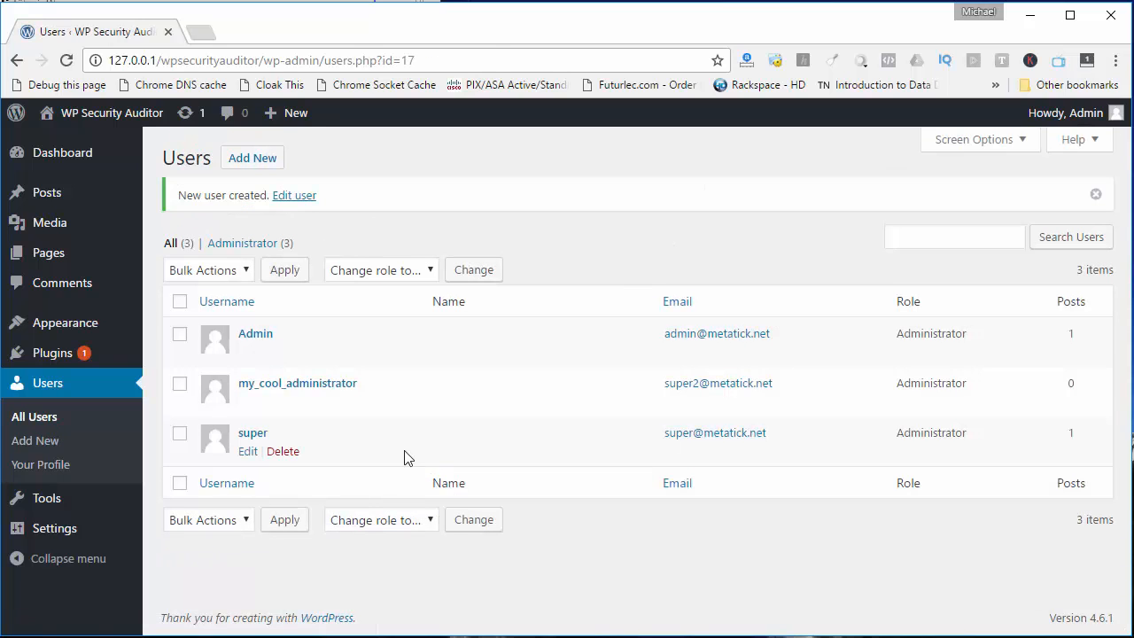
Delete the super user, attributing all of its content to my_cool_administrator
mouse_move(245, 397)
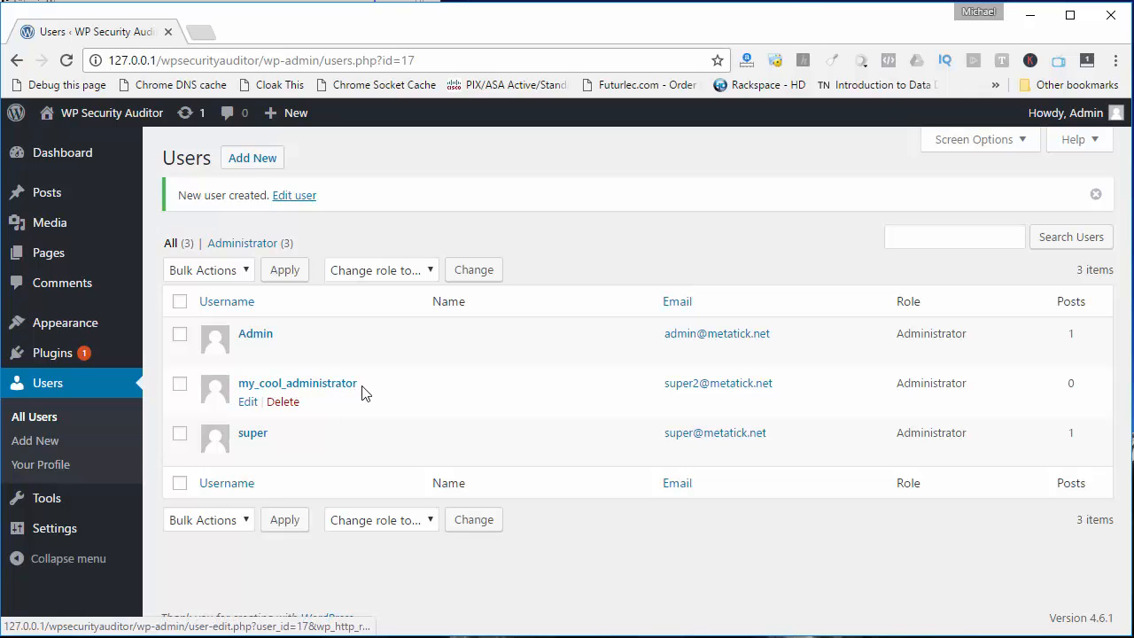
mouse_move(303, 448)
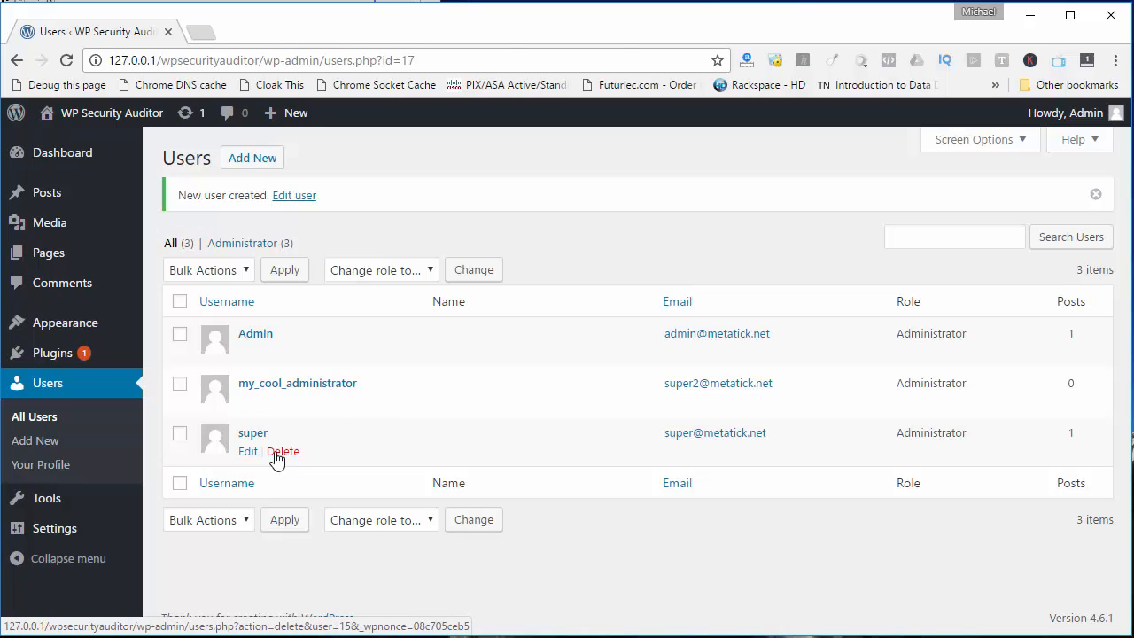
left_click(277, 456)
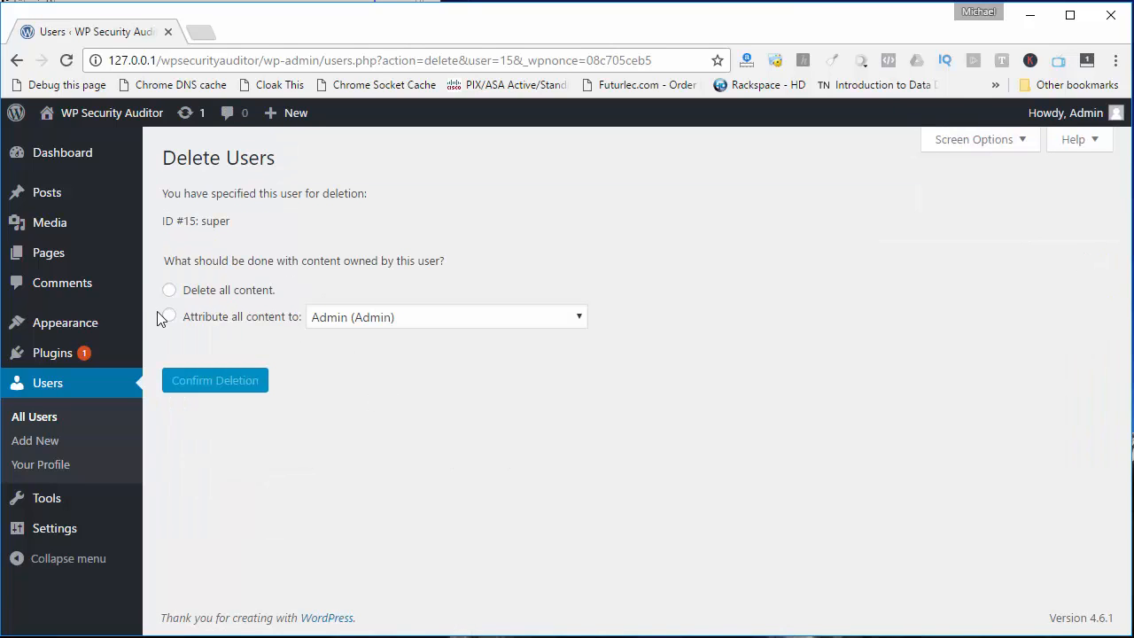
left_click(169, 317)
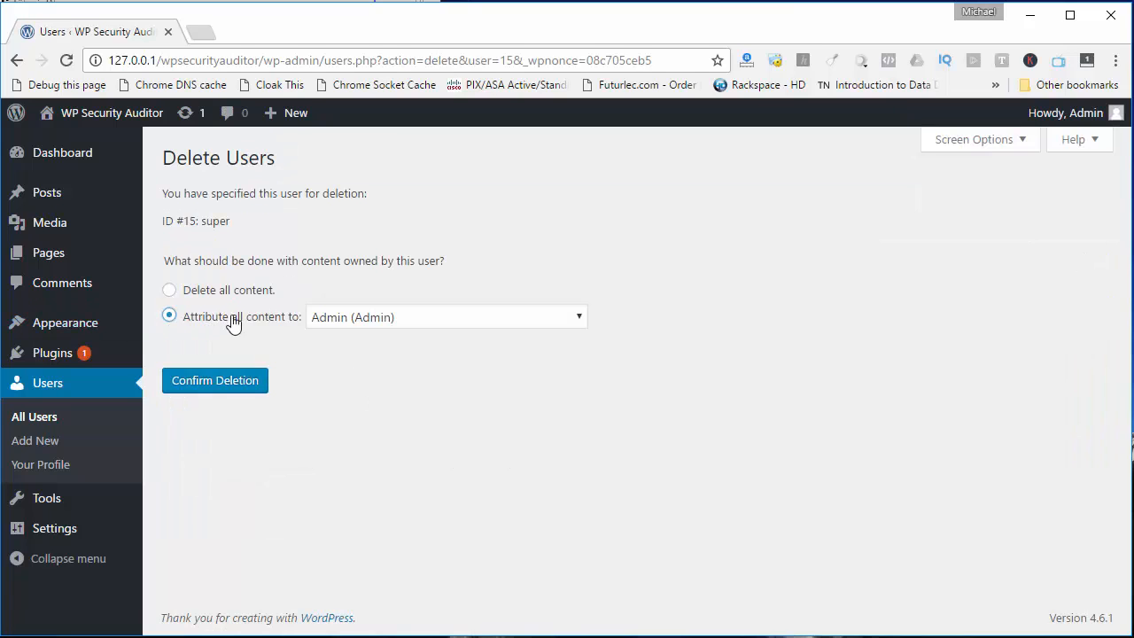
left_click(398, 317)
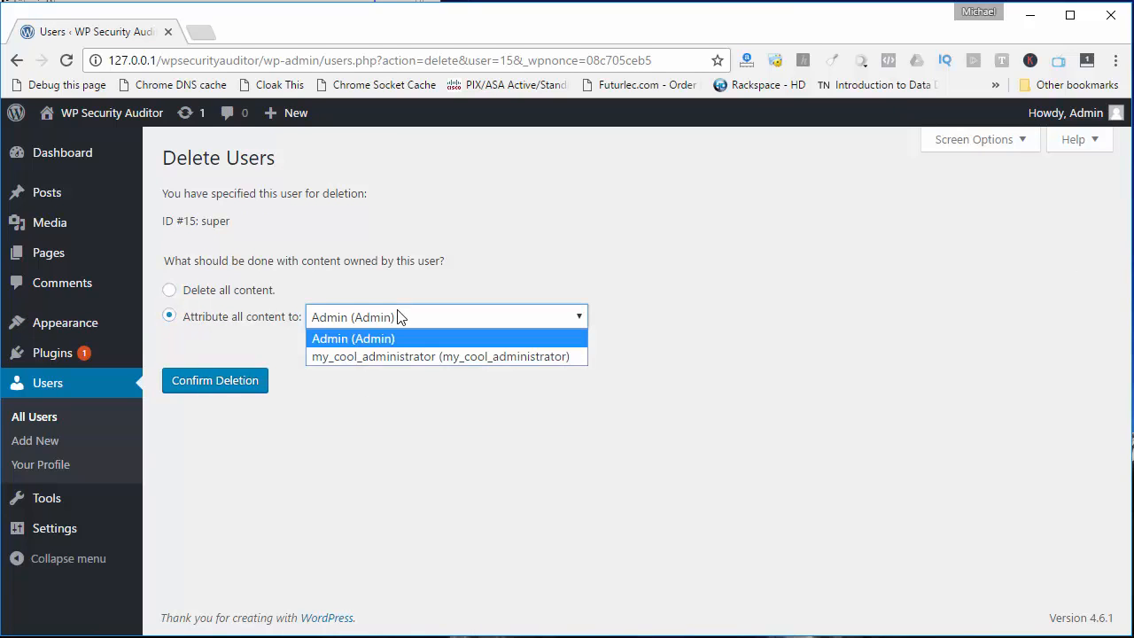
left_click(436, 355)
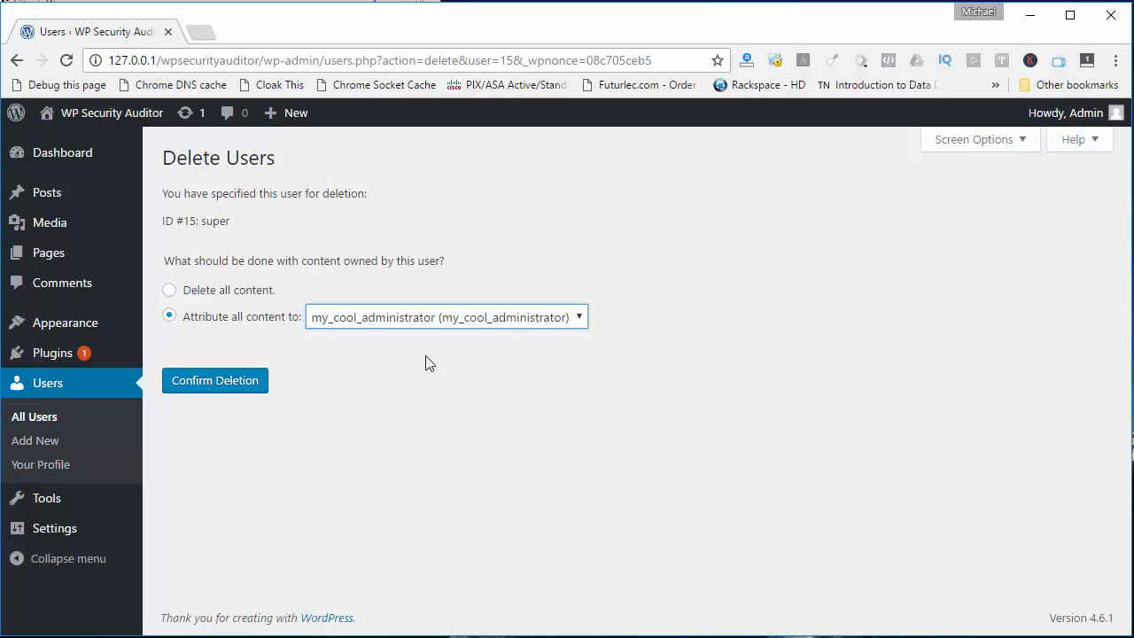
left_click(228, 390)
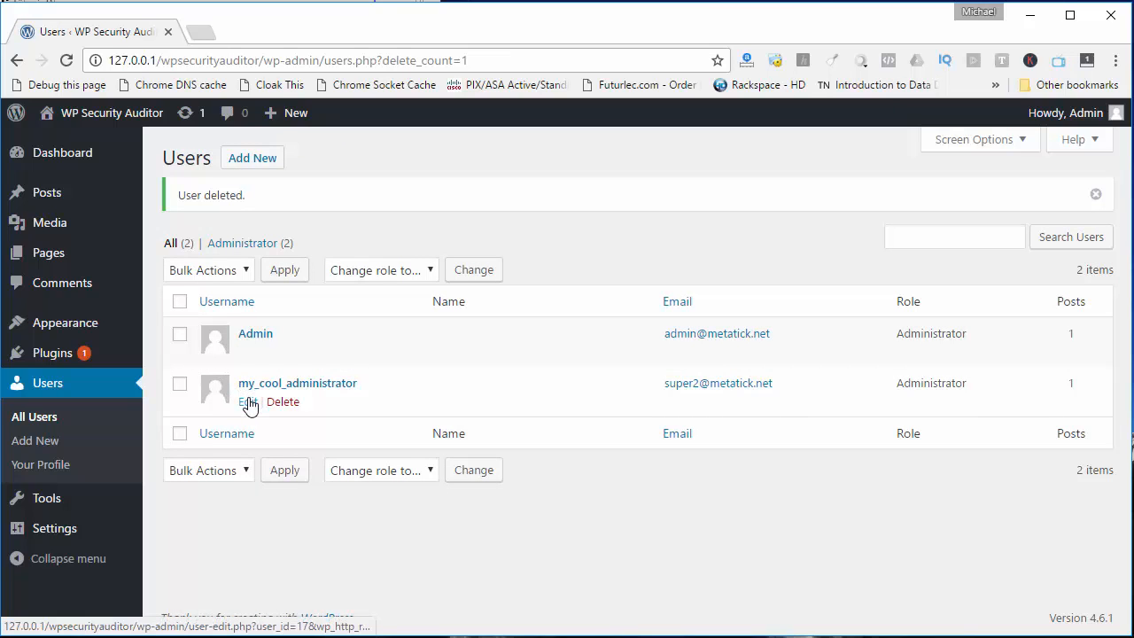
Change my_cool_administrator's e-mail to the address of the deleted super account and update the user
left_click(248, 401)
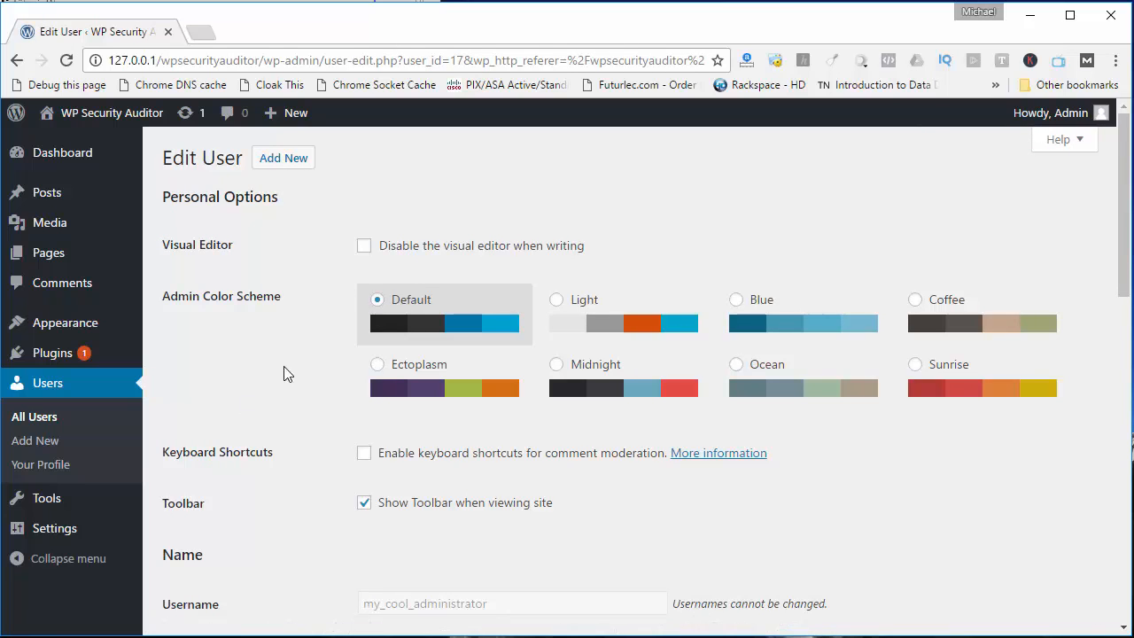
scroll(394, 365, "down", 3)
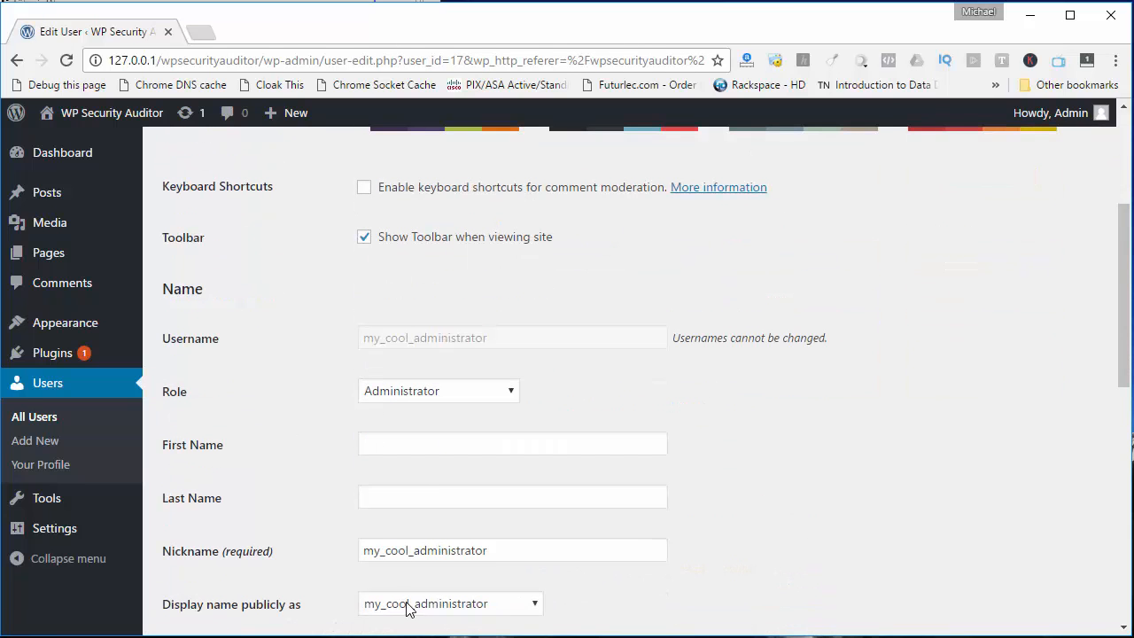
scroll(266, 496, "down", 3)
left_click(406, 434)
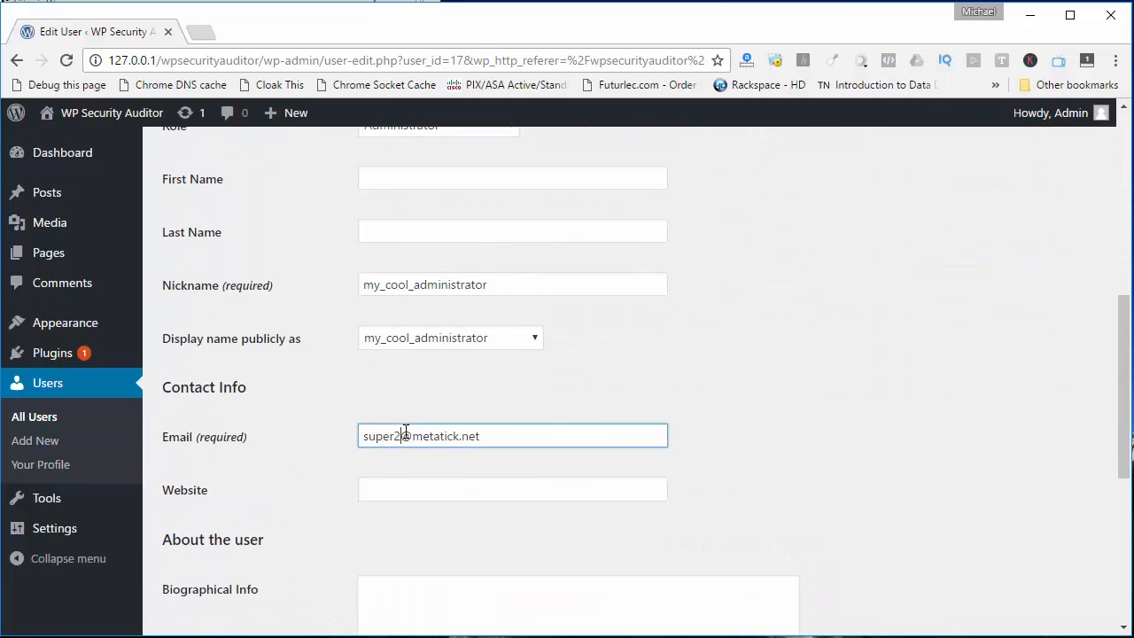
key("BackSpace")
left_click(831, 395)
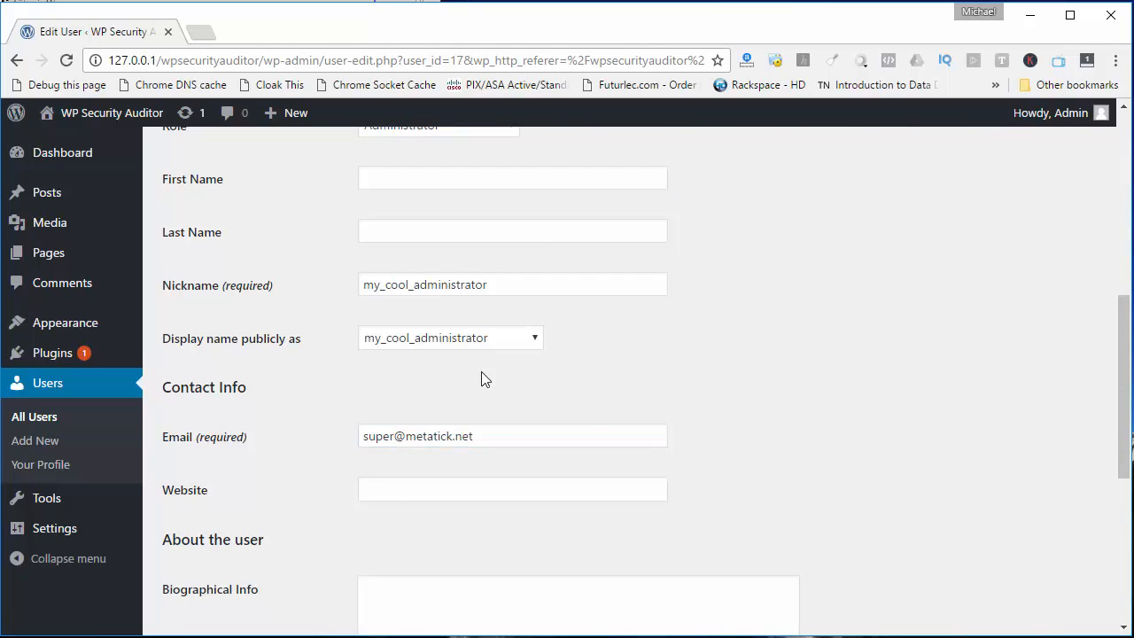
scroll(394, 388, "down", 5)
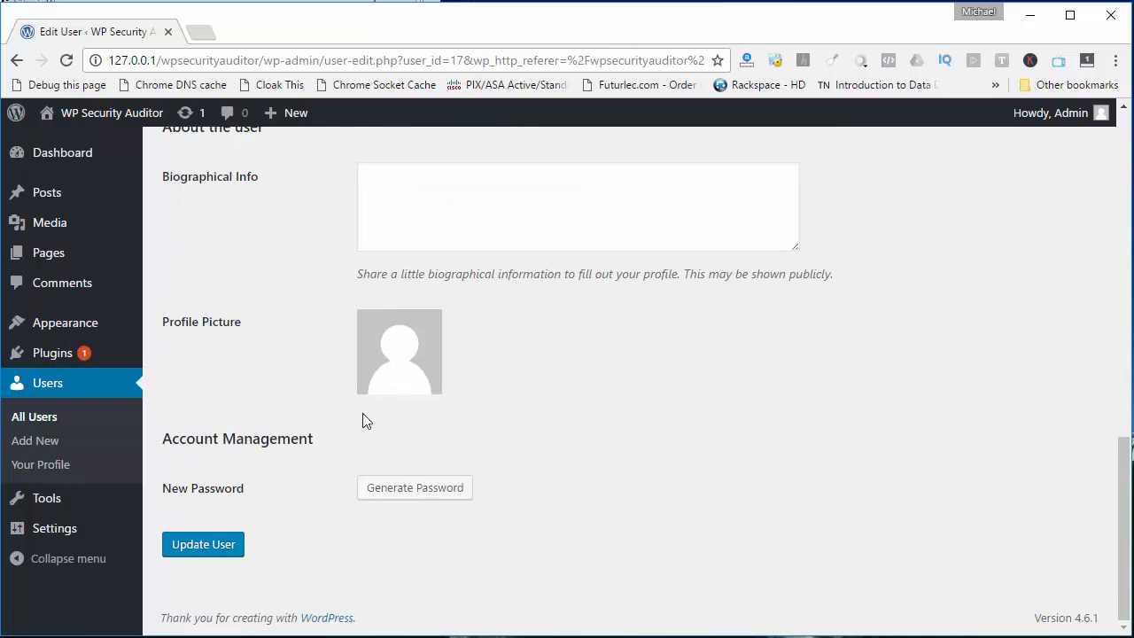
left_click(200, 556)
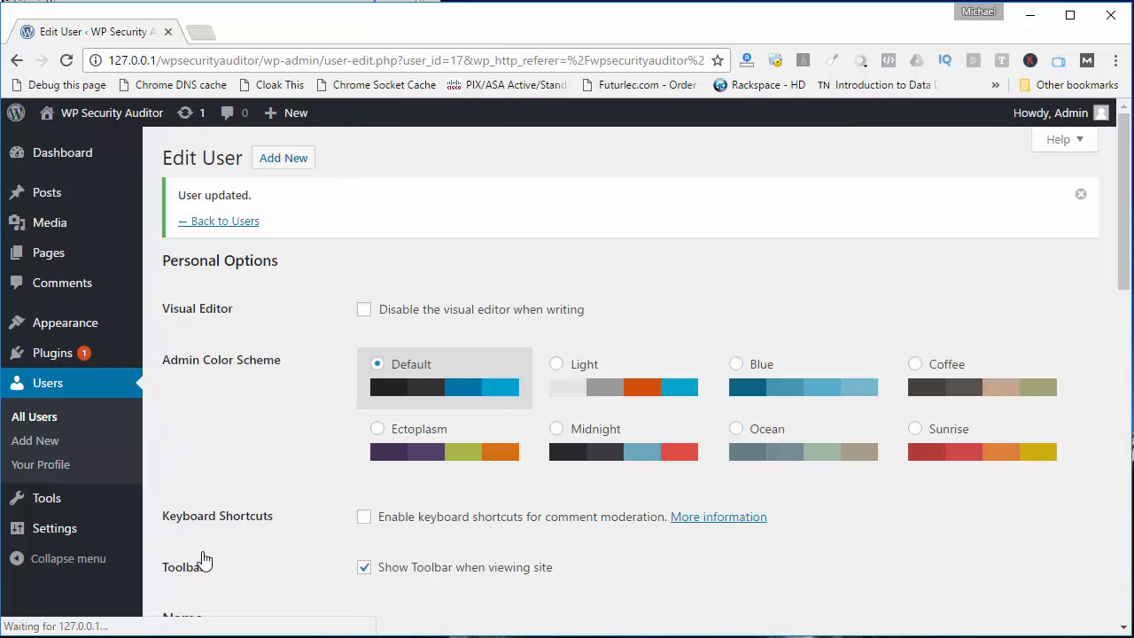
scroll(204, 558, "down", 7)
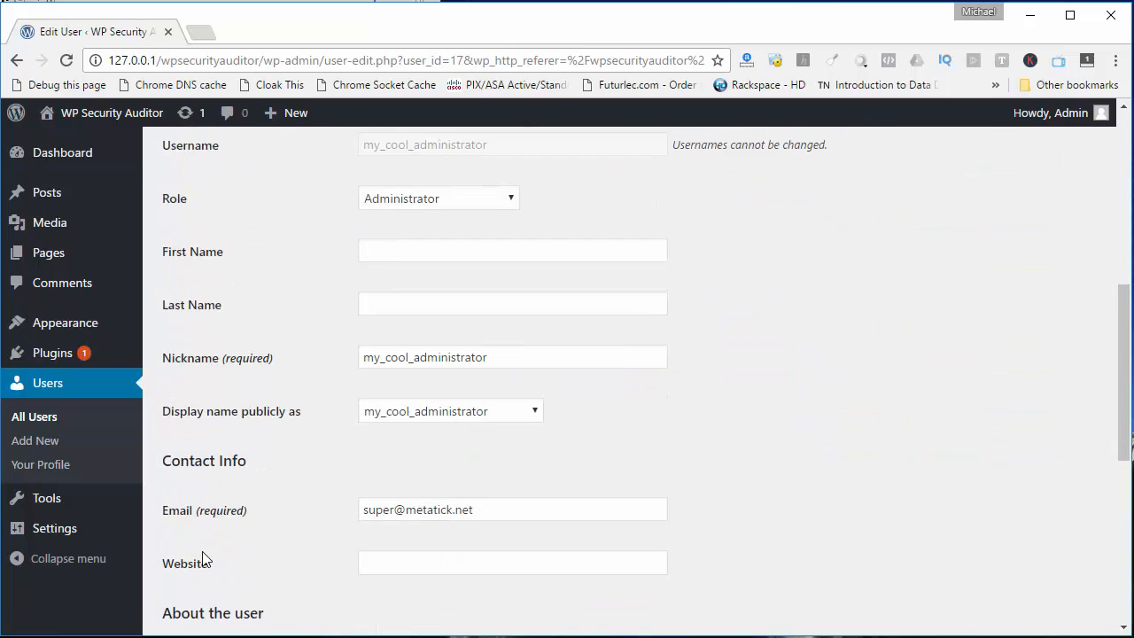
Start another new user from the users list and enter not_administrator as the username
left_click(45, 425)
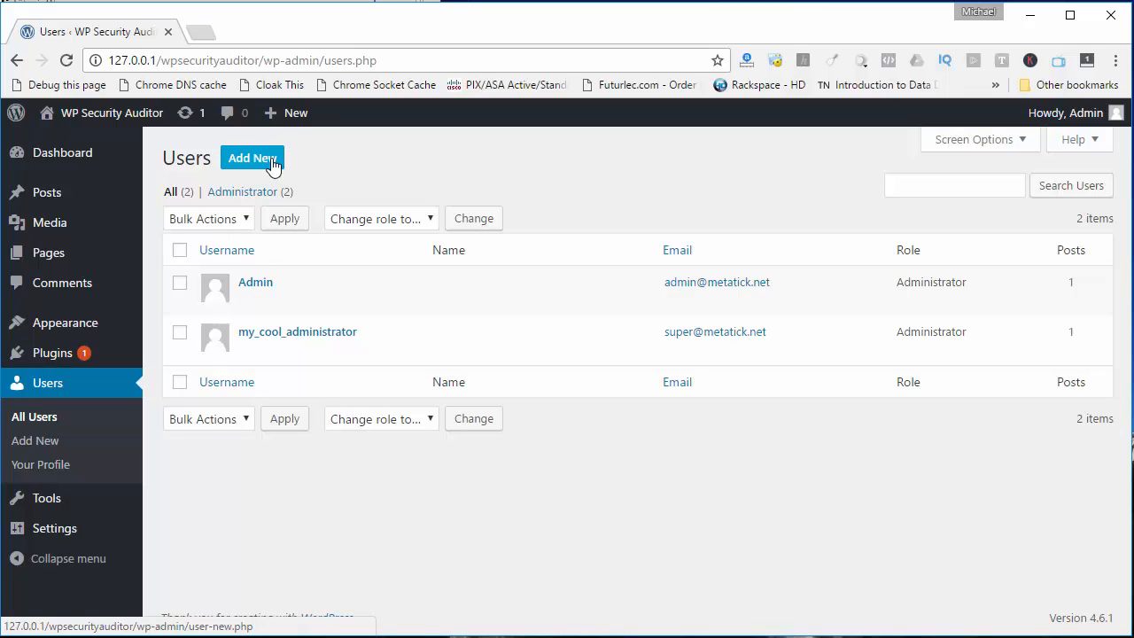
left_click(233, 161)
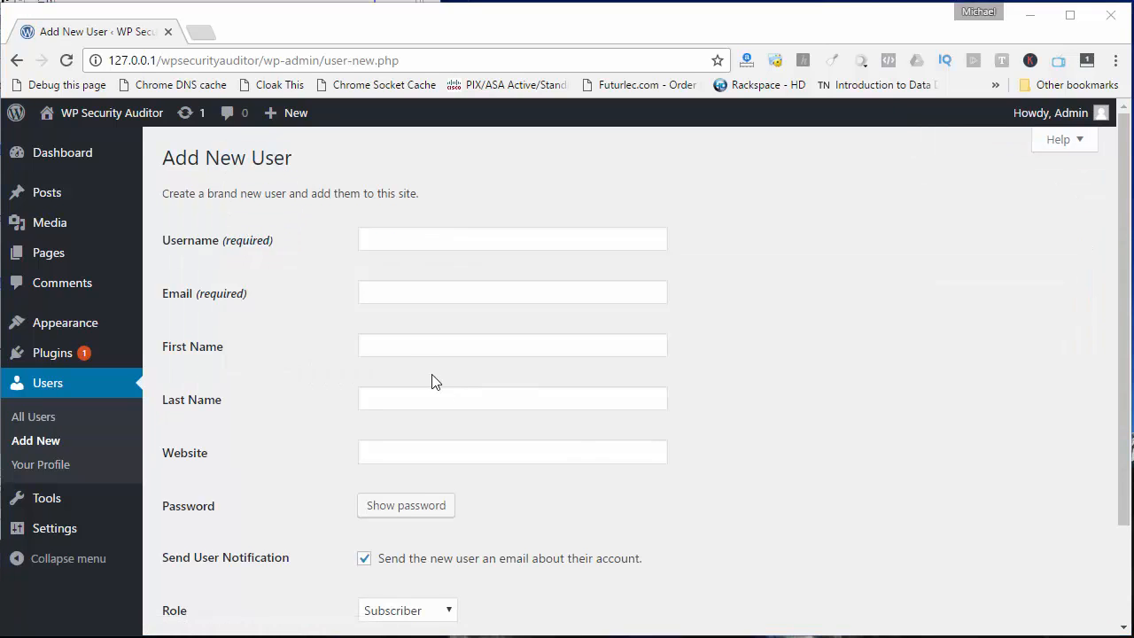
left_click(462, 233)
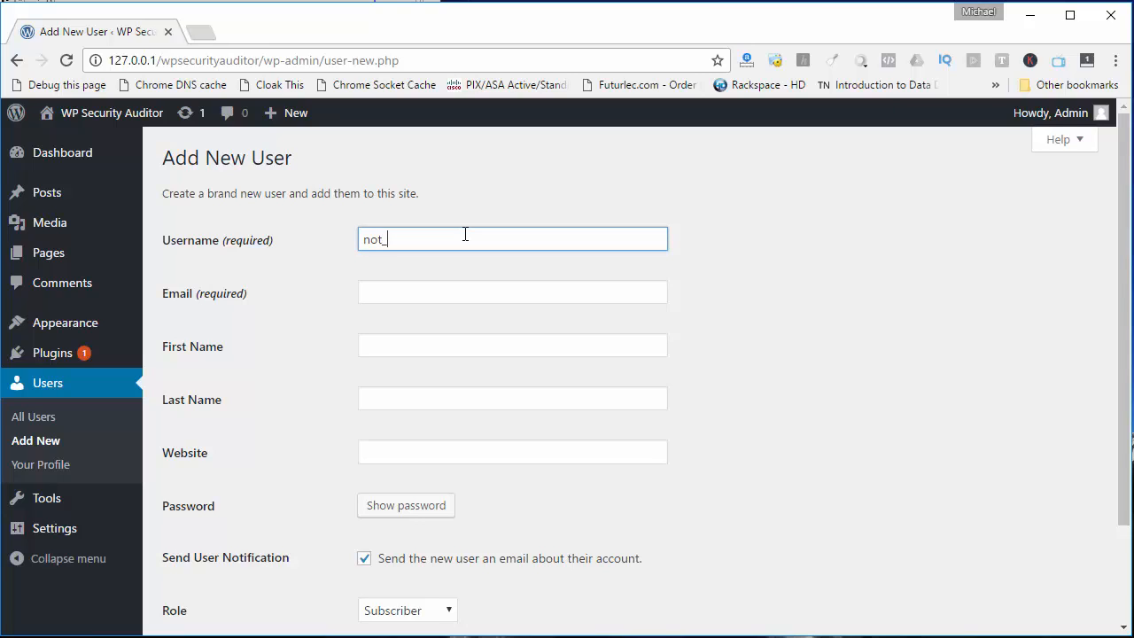
type("not_adminitrator")
key("Tab")
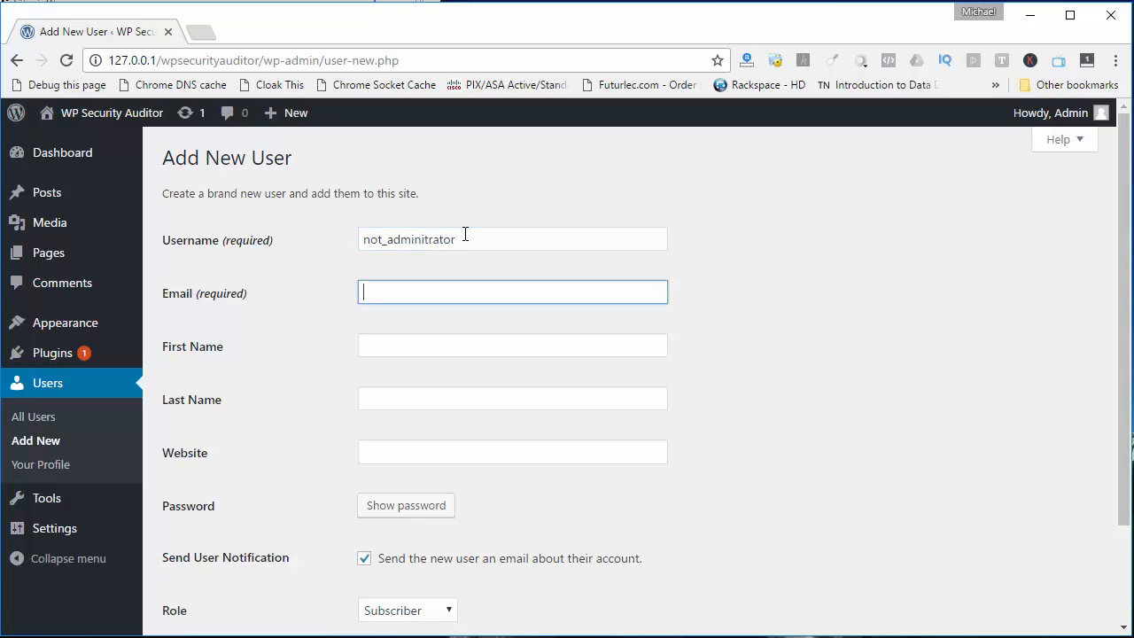
key("shift+Tab")
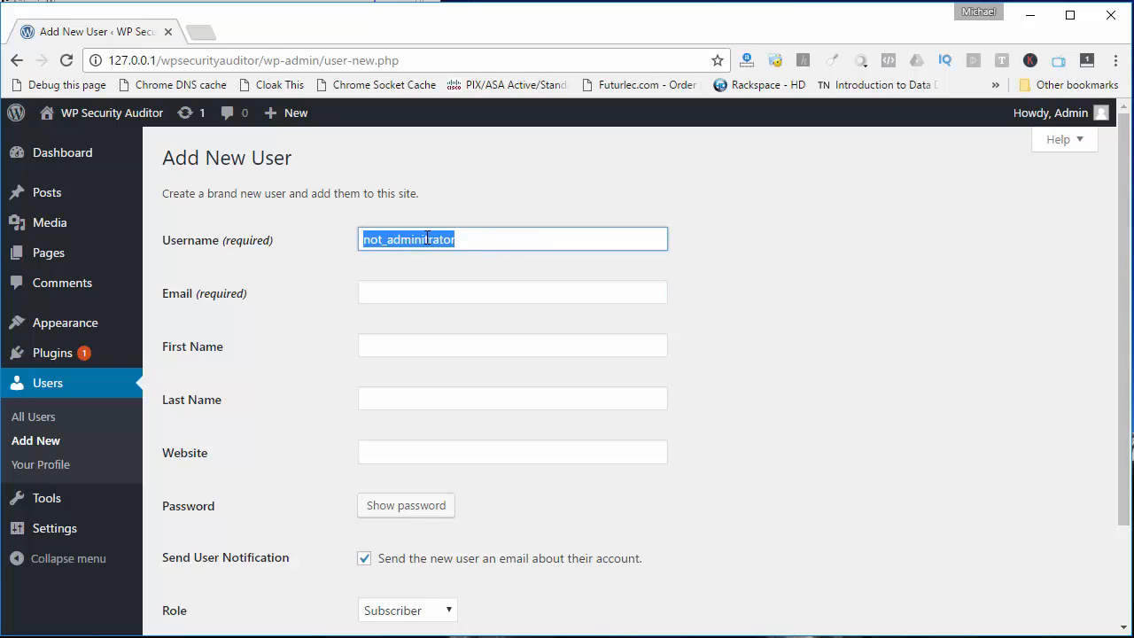
left_click(427, 238)
type("s")
key("ctrl+a")
key("ctrl+c")
Fill in the new user's e-mail with the Admin account's address, adding a 2 before the @ sign
left_click(506, 291)
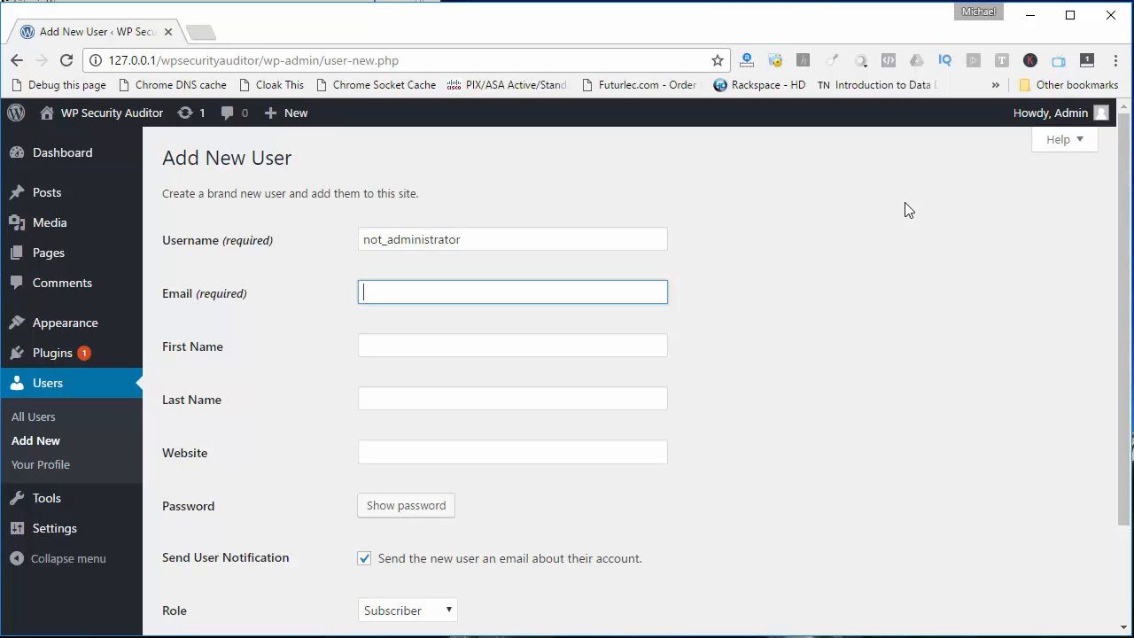
type("admin@")
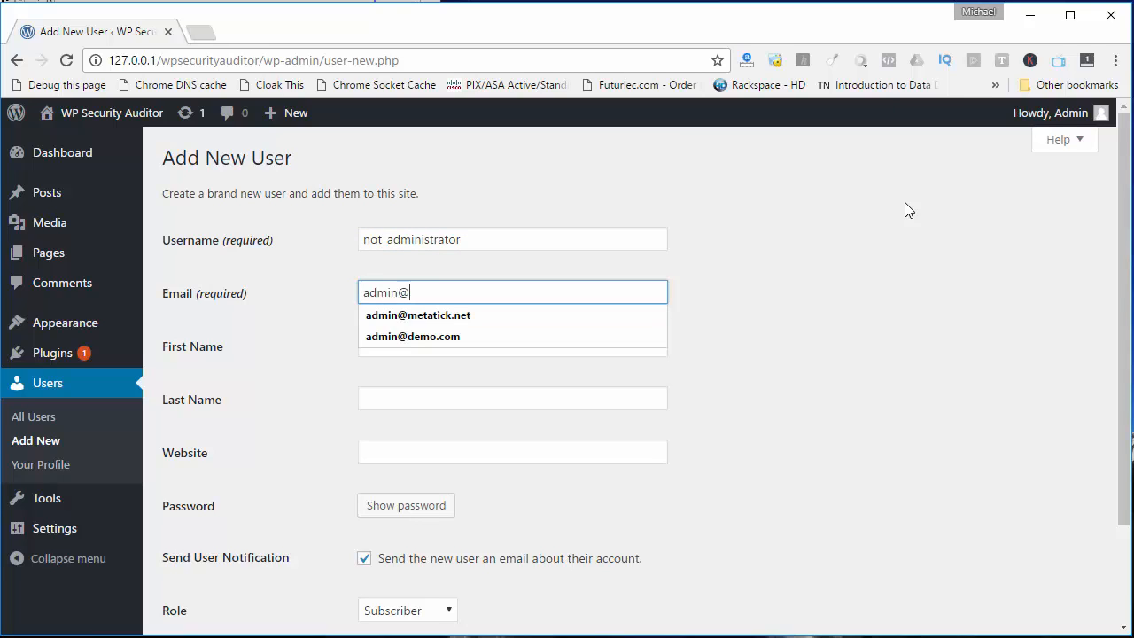
key("Down")
key("Home")
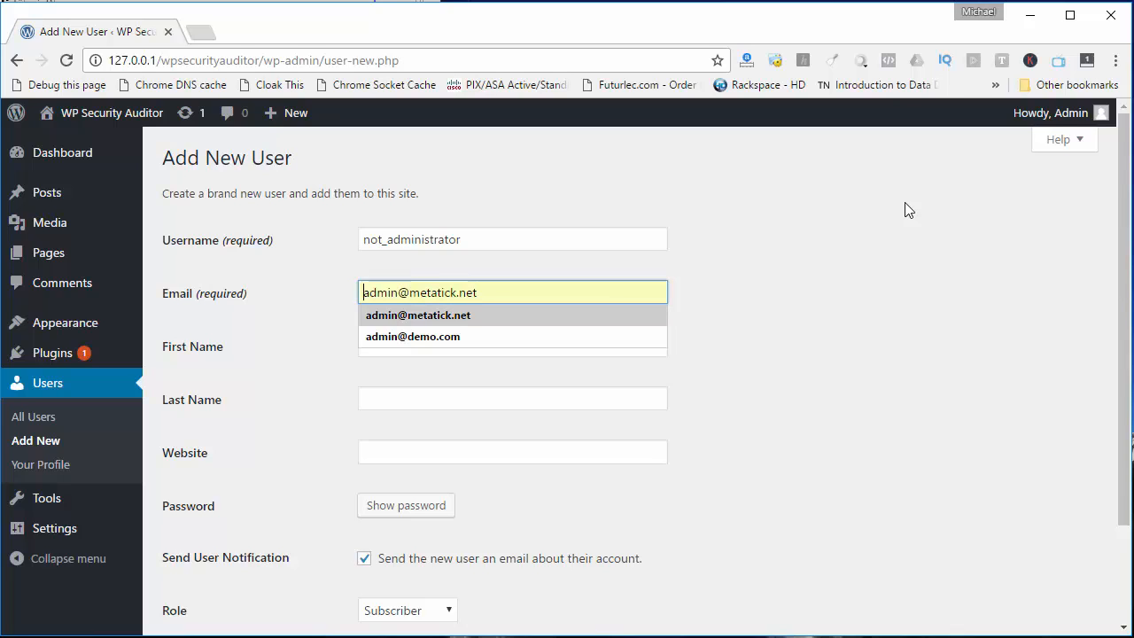
key("Right")
key("Right")
key("Right")
type("2")
key("Tab")
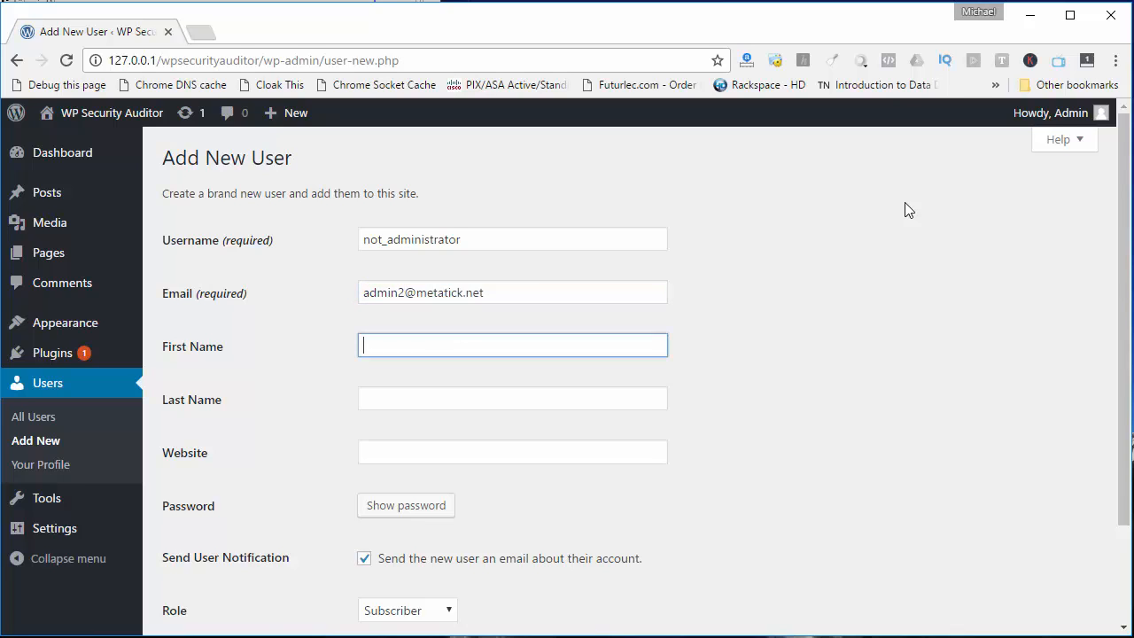
Enter a custom account password for the new user and confirm the use of a weak password
scroll(518, 315, "down", 1)
scroll(519, 315, "down", 1)
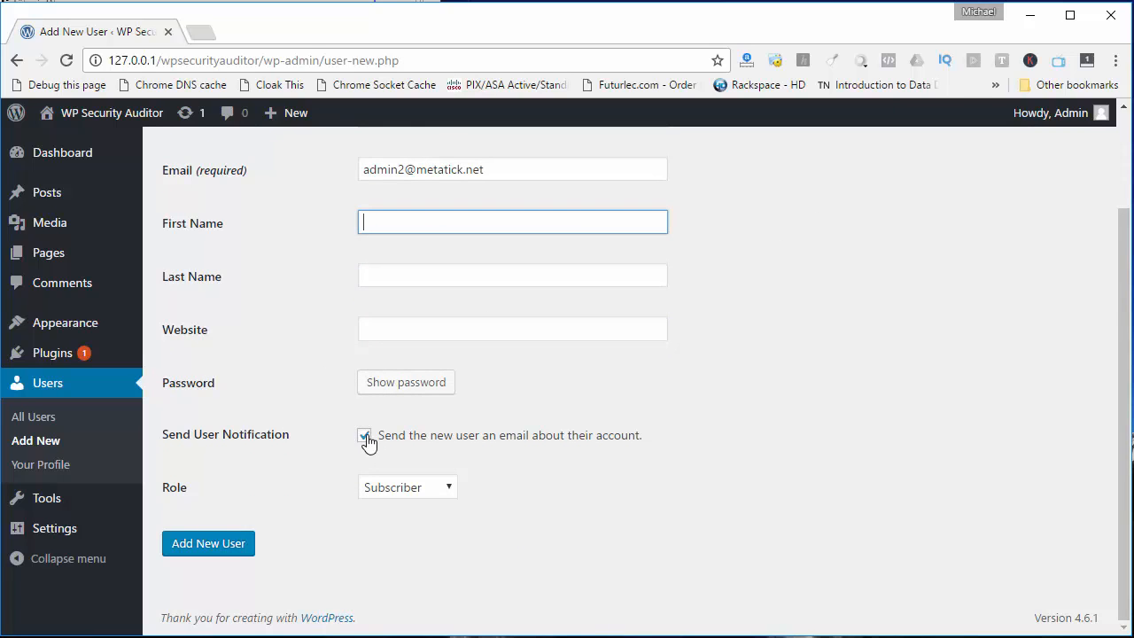
left_click(395, 399)
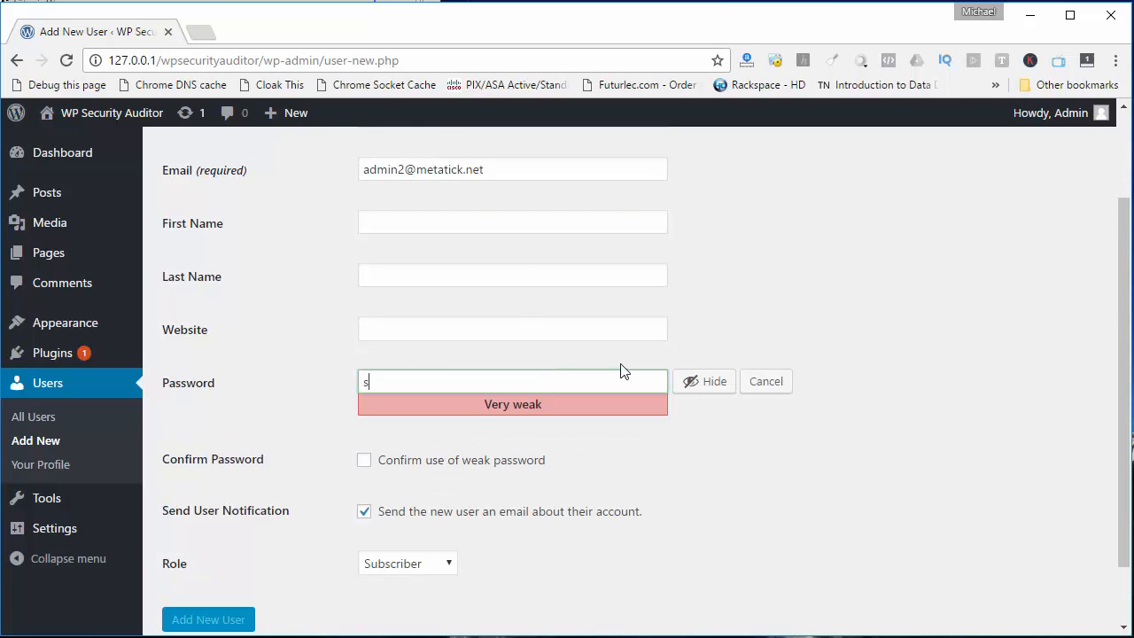
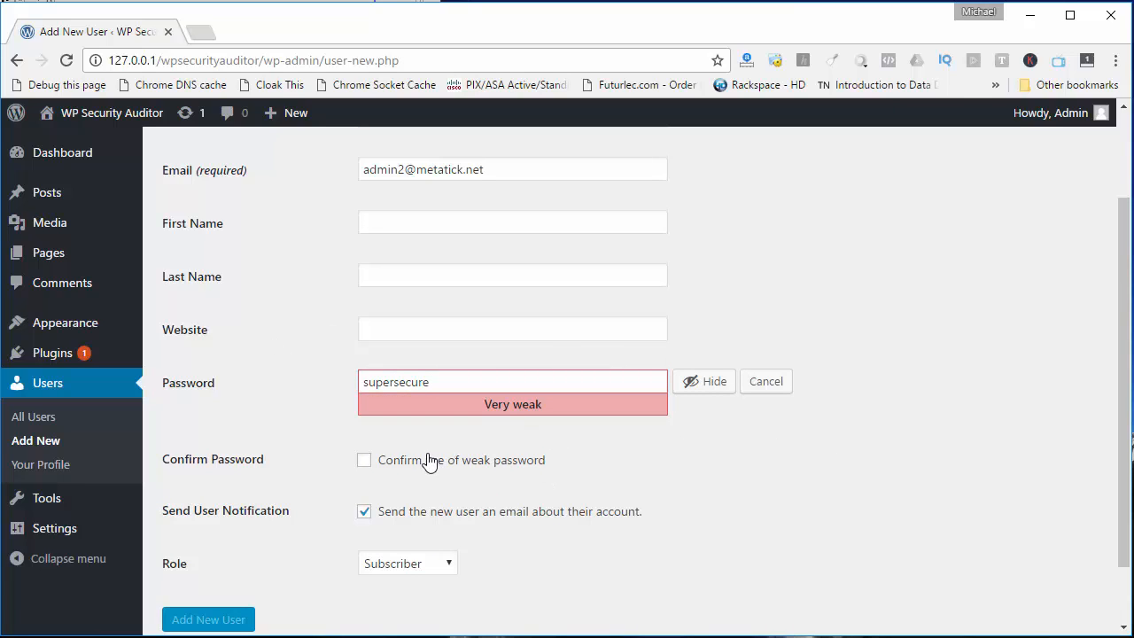
left_click(361, 464)
Turn off the account notification email, set the role to Administrator and create the not_administrator user
left_click(363, 516)
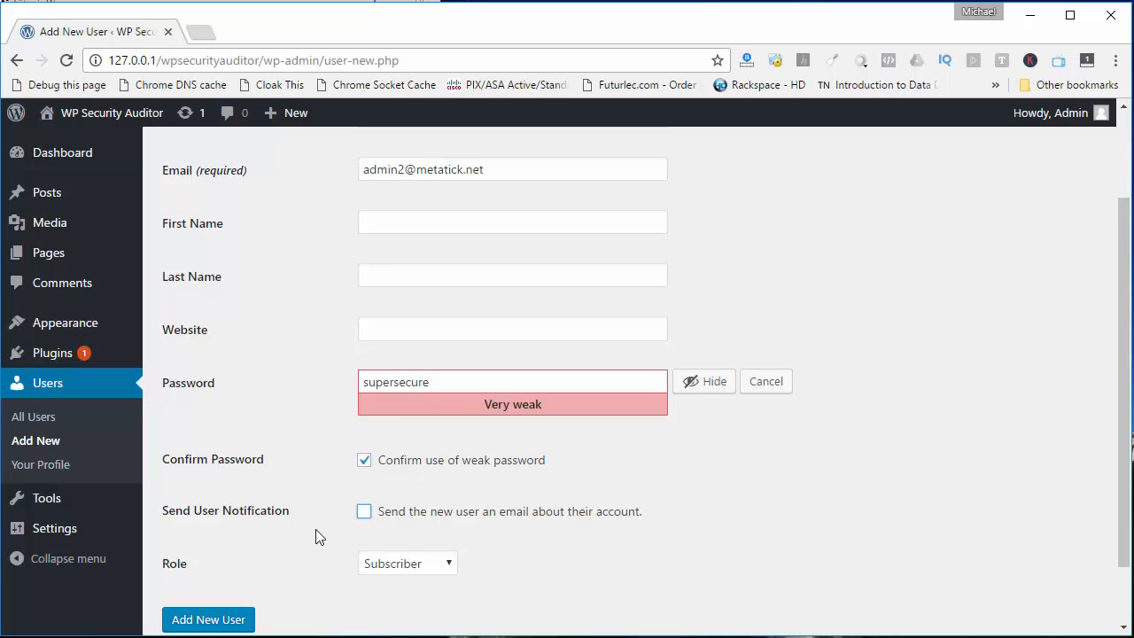
left_click(435, 576)
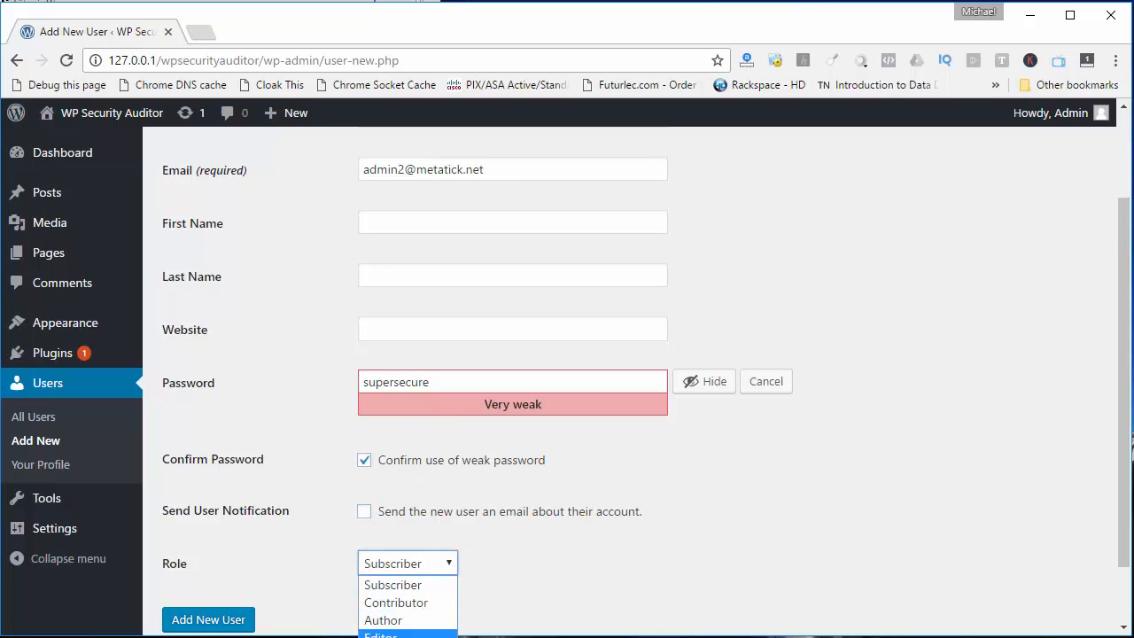
left_click(408, 635)
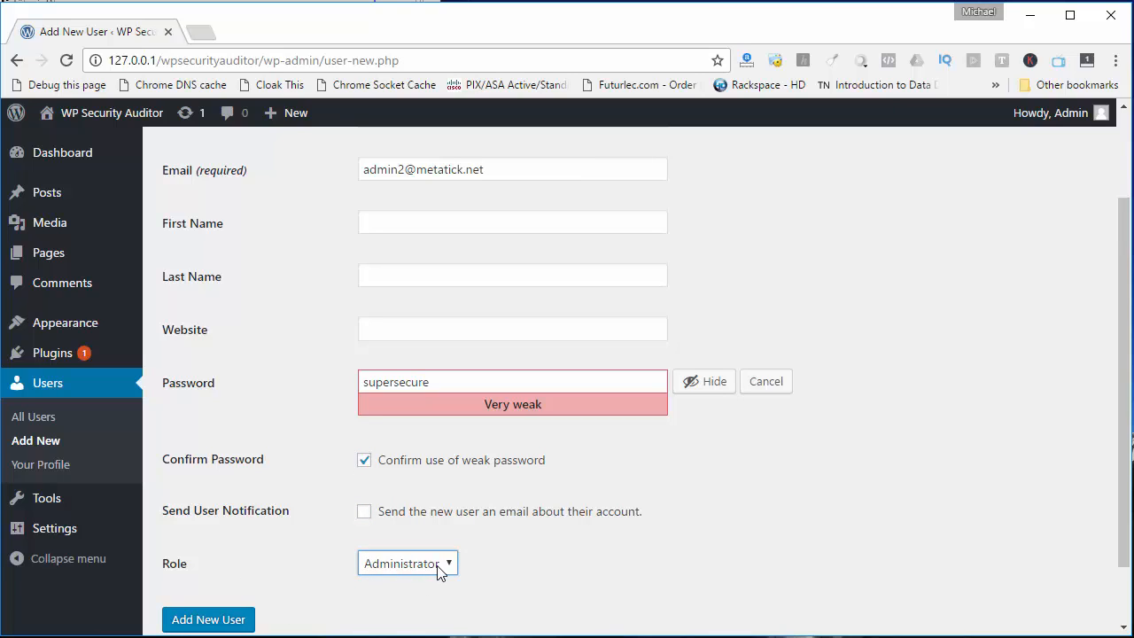
left_click(212, 620)
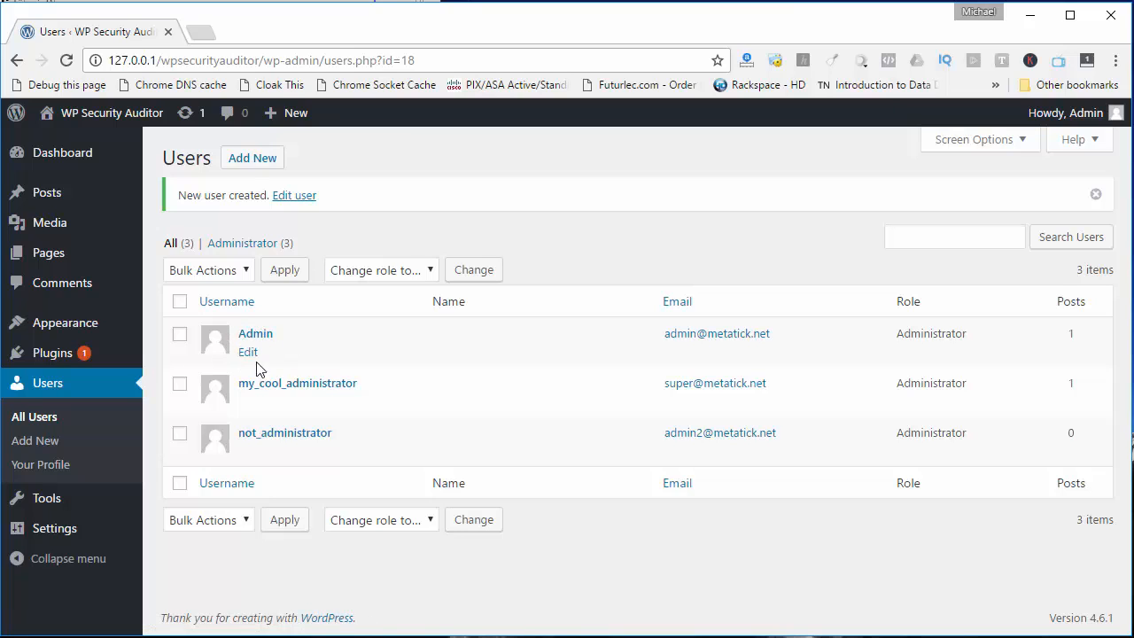
Log out of the Admin account and log in as not_administrator with its account password
mouse_move(1063, 113)
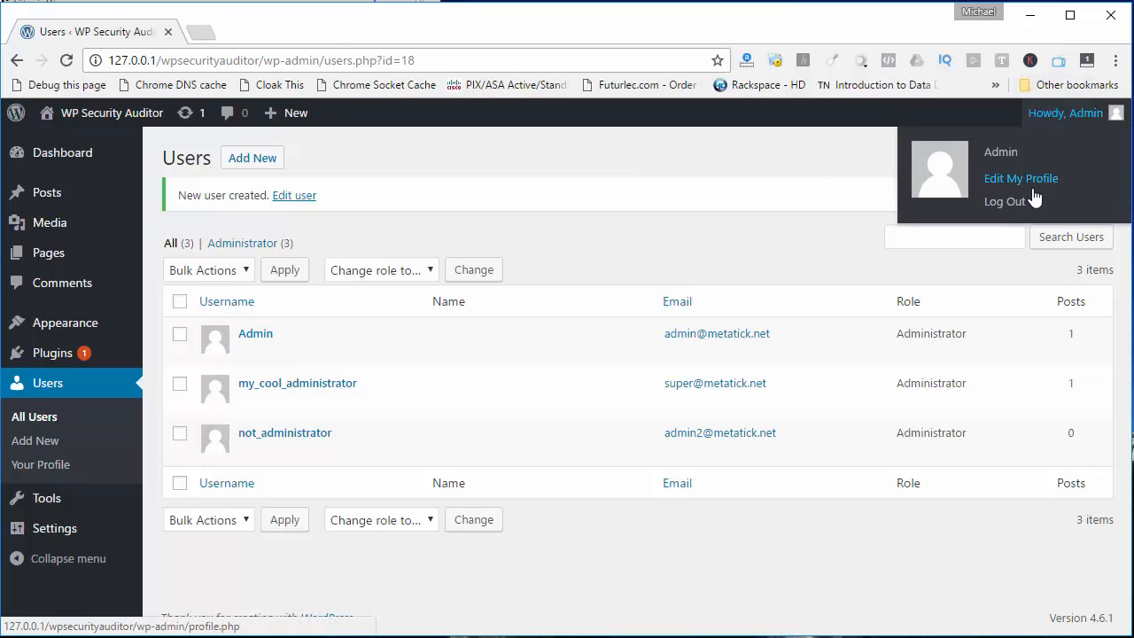
left_click(1005, 201)
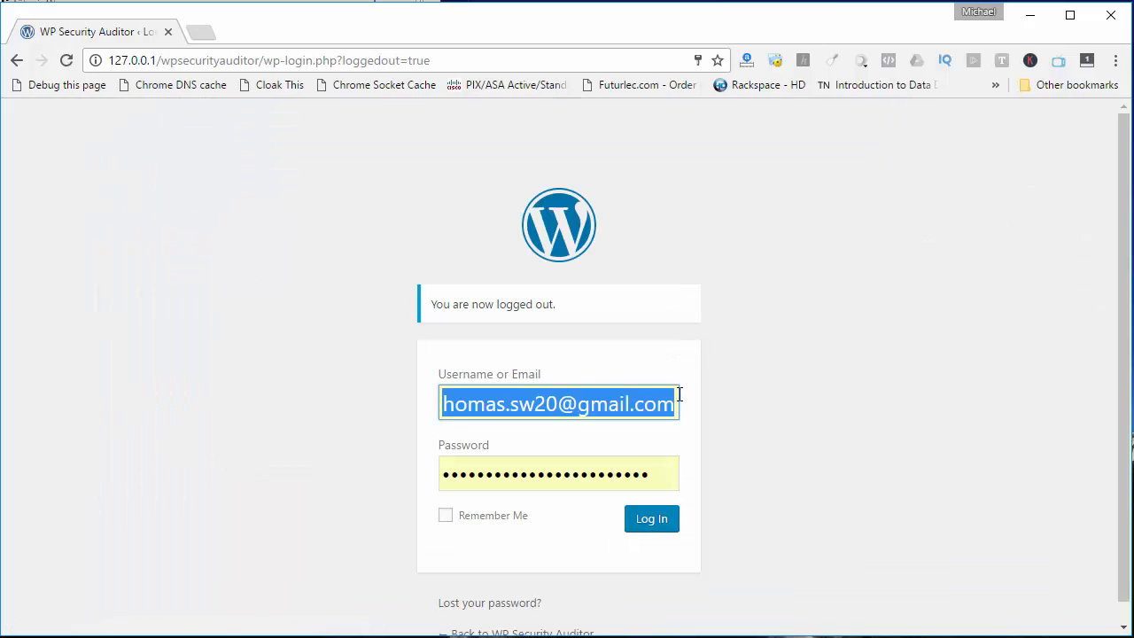
key("ctrl+v")
key("Tab")
type("•••••")
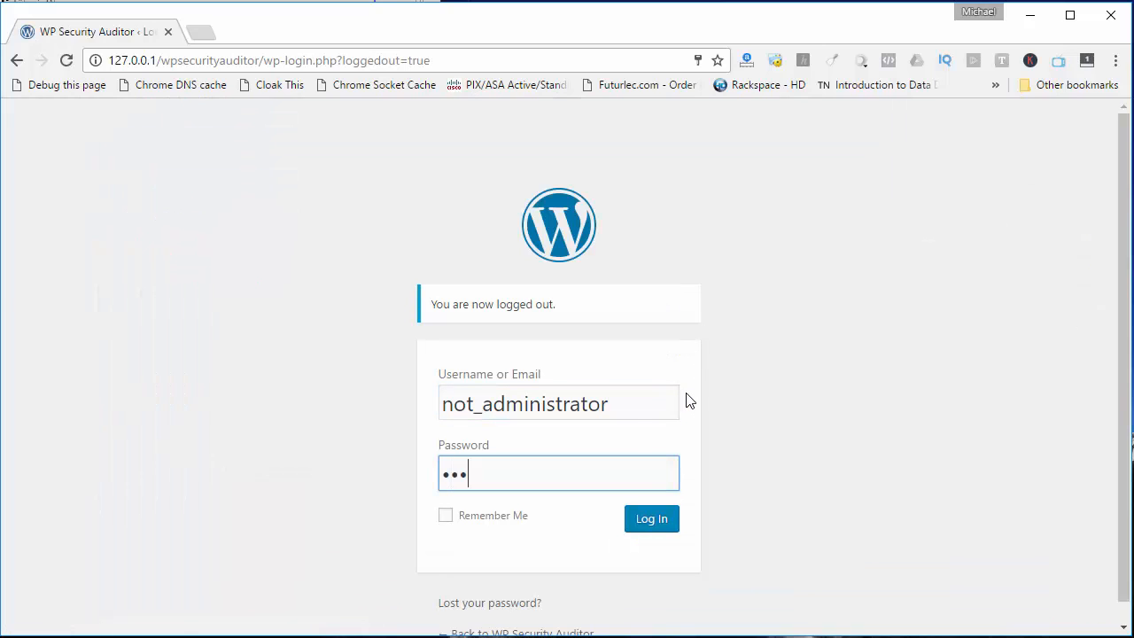
type("••••••")
left_click(660, 525)
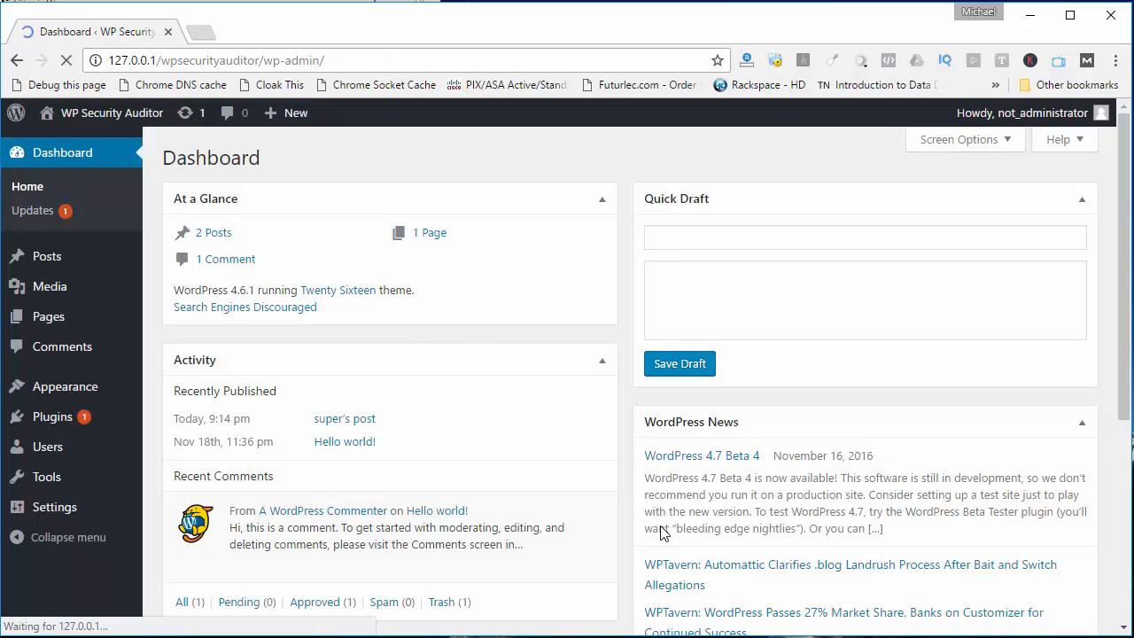
Delete the Admin user from the users list, attributing all of its content to not_administrator
left_click(46, 454)
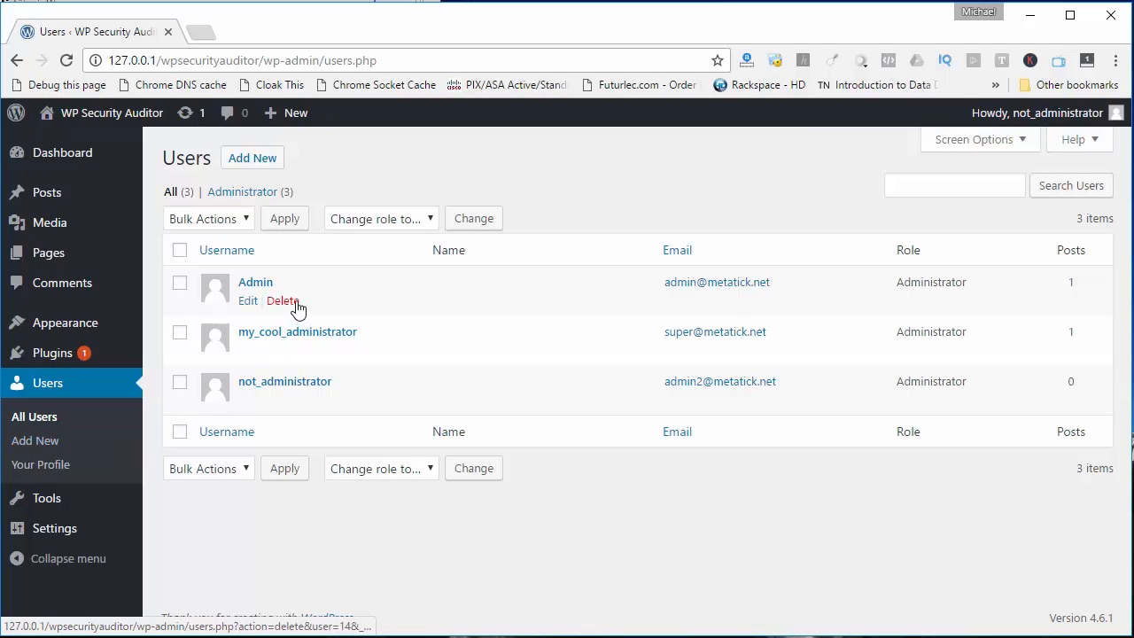
left_click(295, 303)
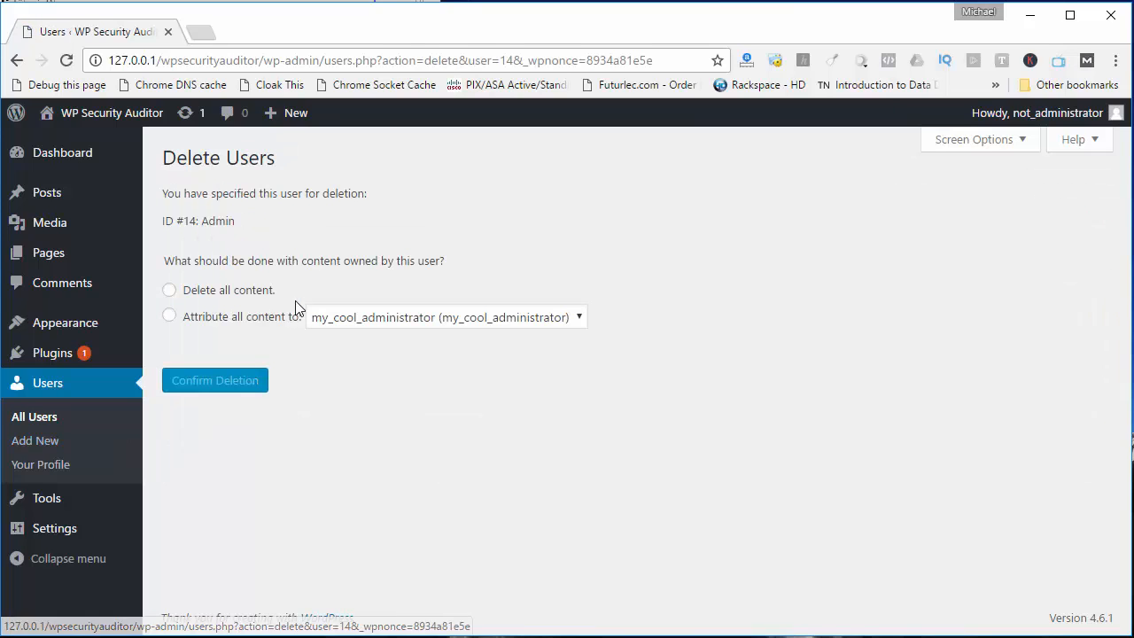
left_click(228, 319)
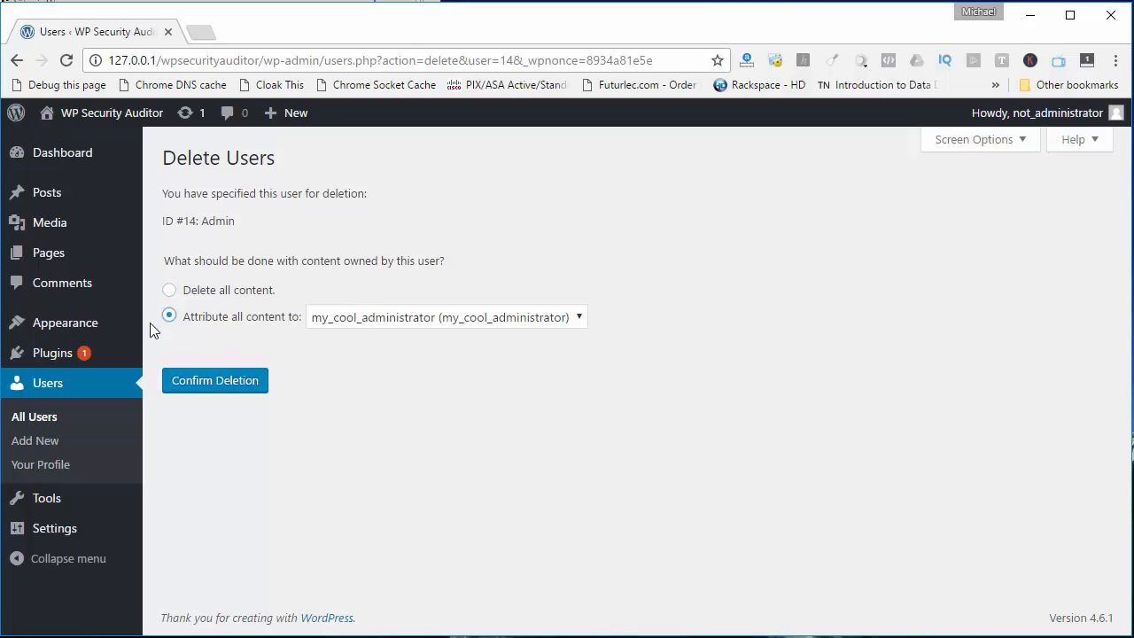
left_click(350, 318)
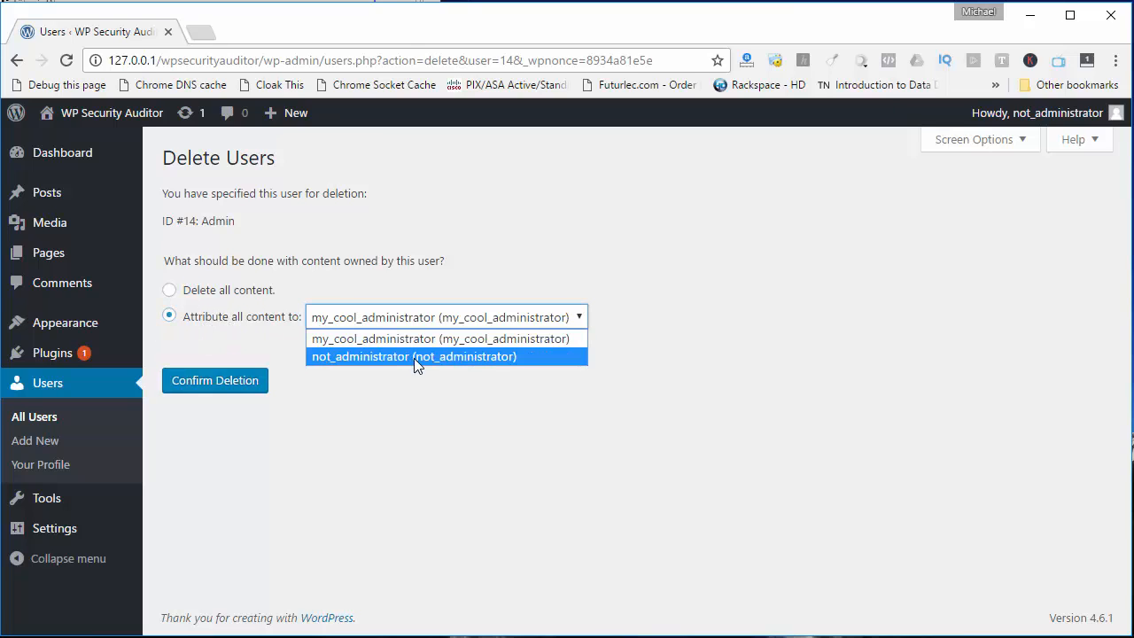
left_click(412, 359)
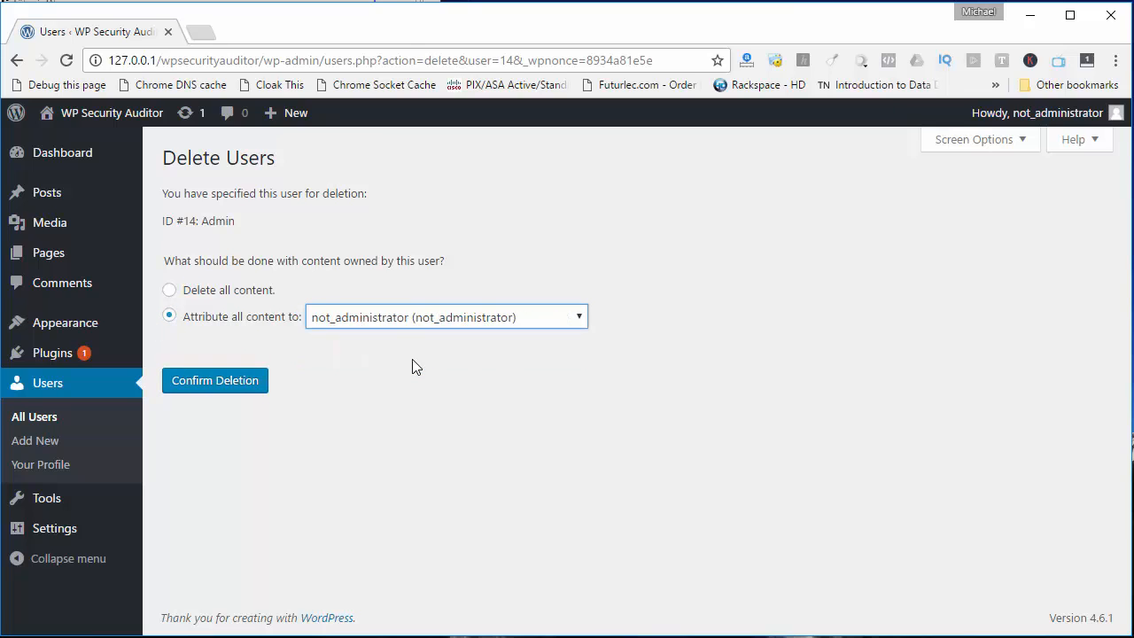
left_click(208, 388)
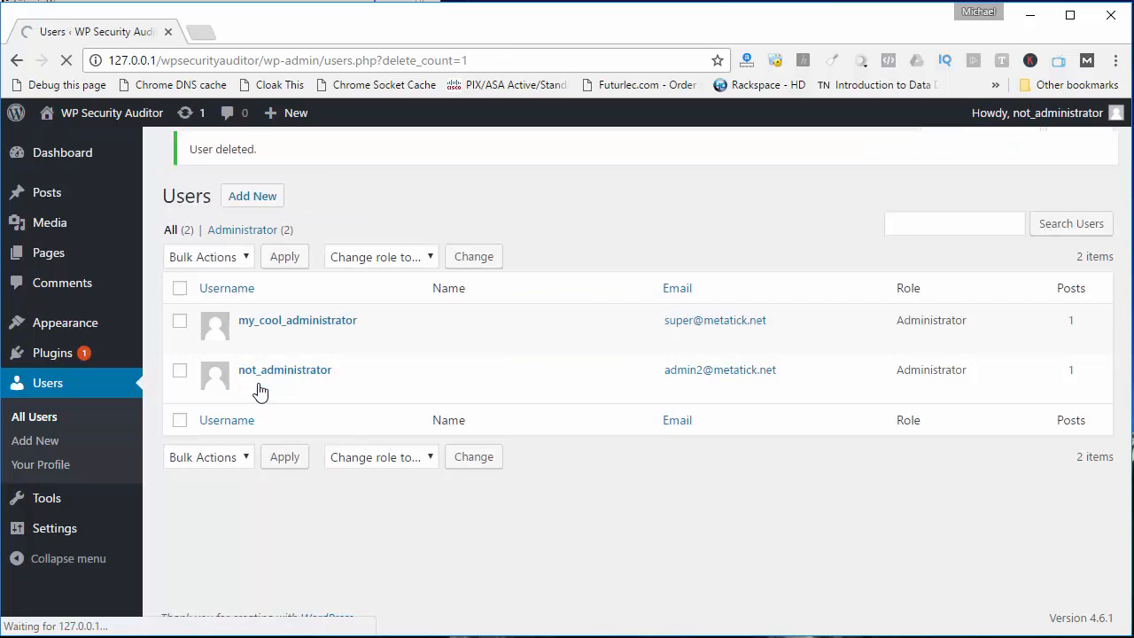
Change not_administrator's e-mail to the address of the deleted Admin account and update the profile
mouse_move(328, 365)
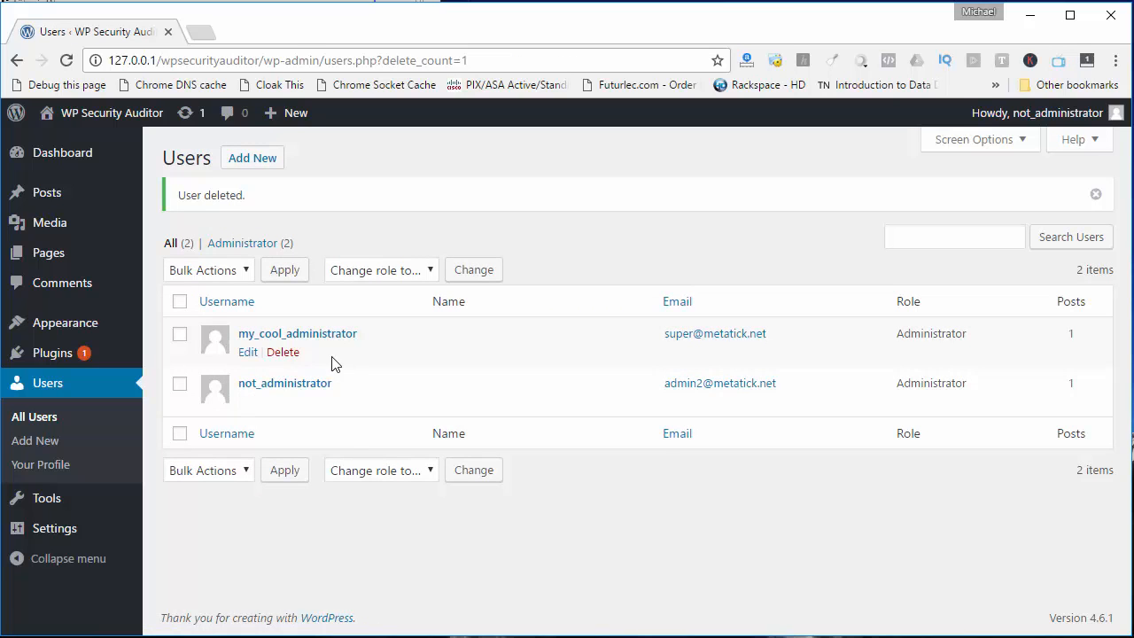
mouse_move(329, 395)
left_click(247, 404)
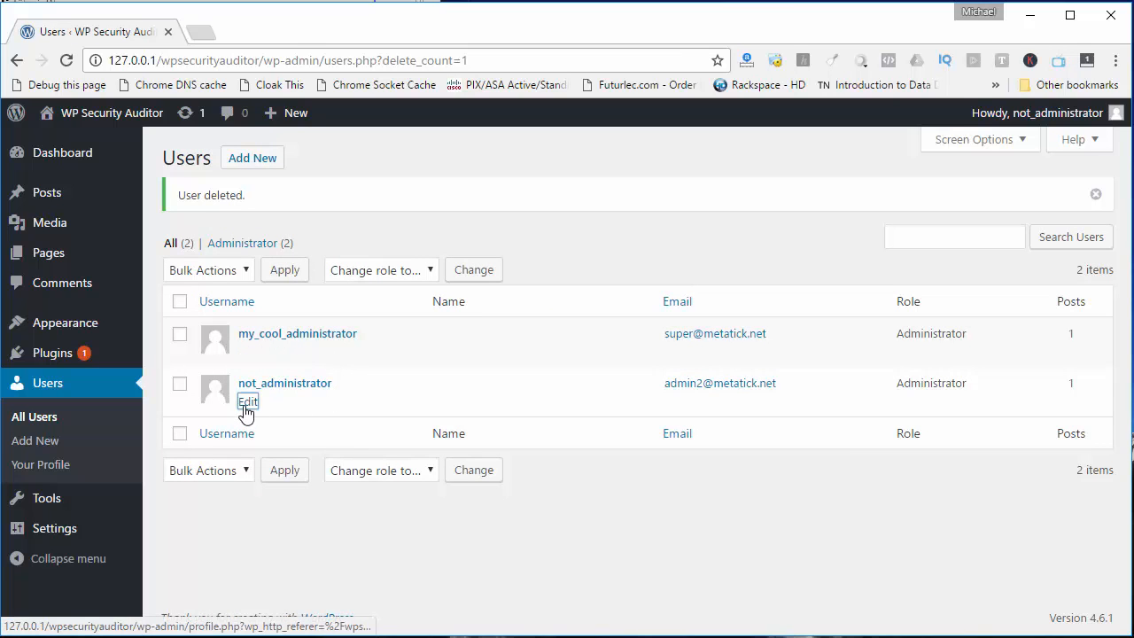
scroll(372, 446, "down", 3)
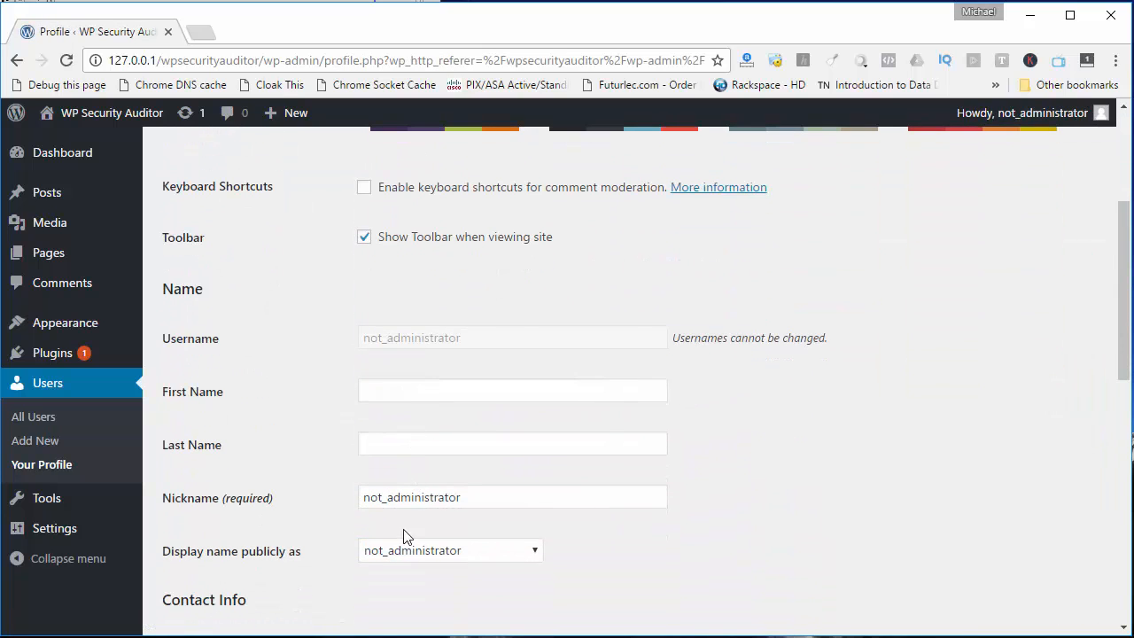
scroll(410, 496, "down", 2)
left_click(406, 477)
key("BackSpace")
left_click(739, 455)
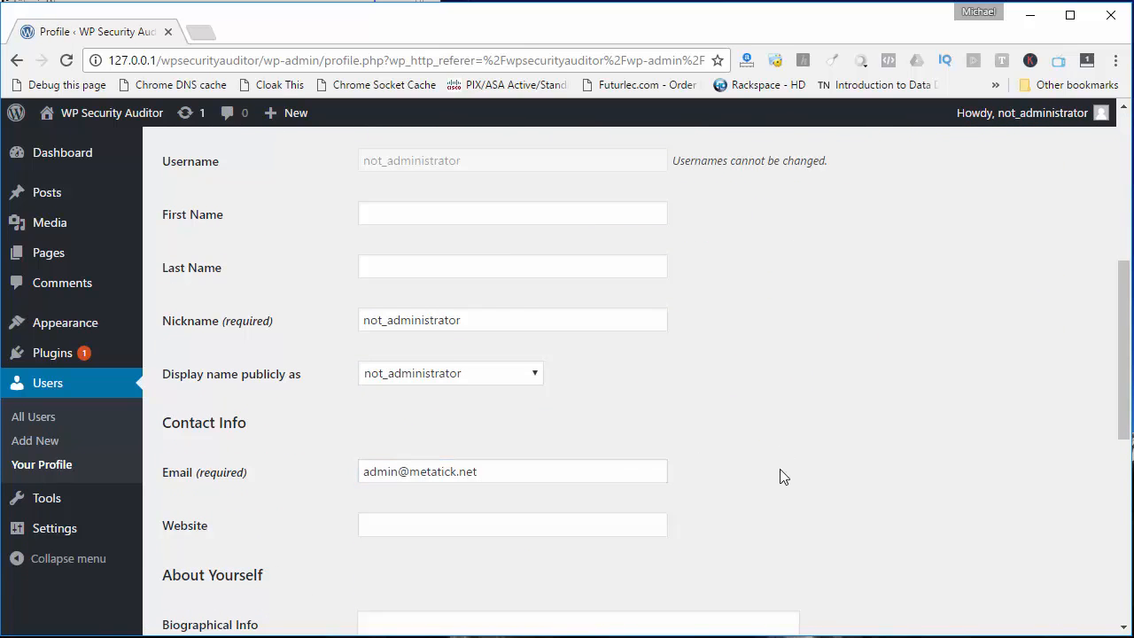
scroll(780, 476, "down", 6)
left_click(218, 553)
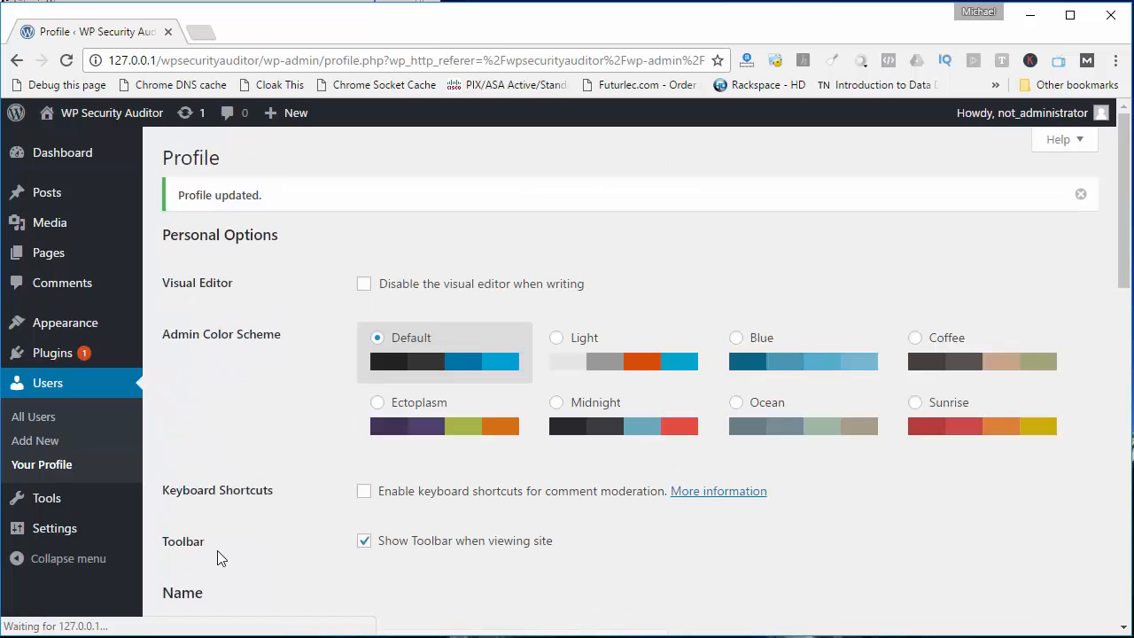